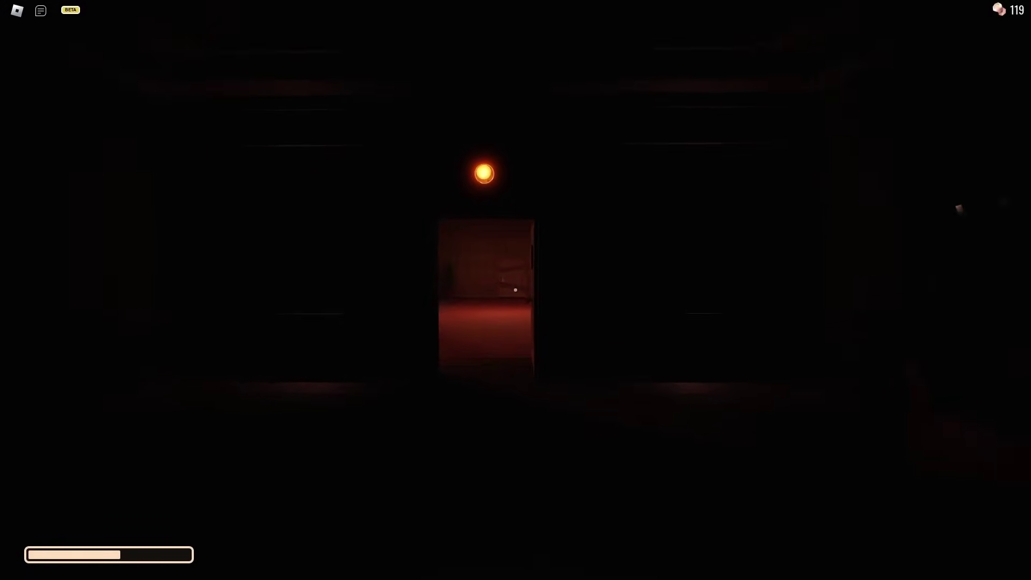
key(w)
key(w)
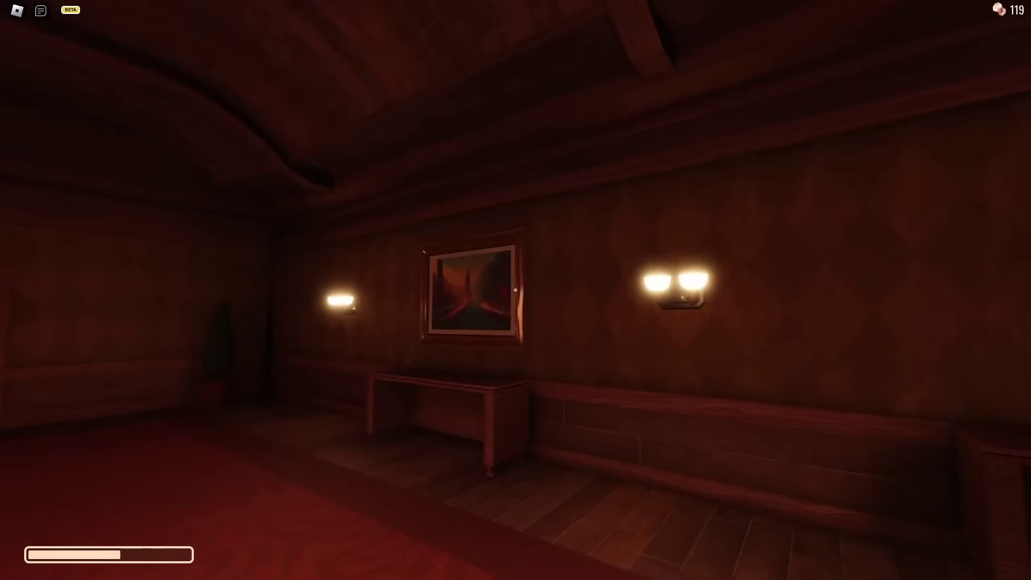
key(w)
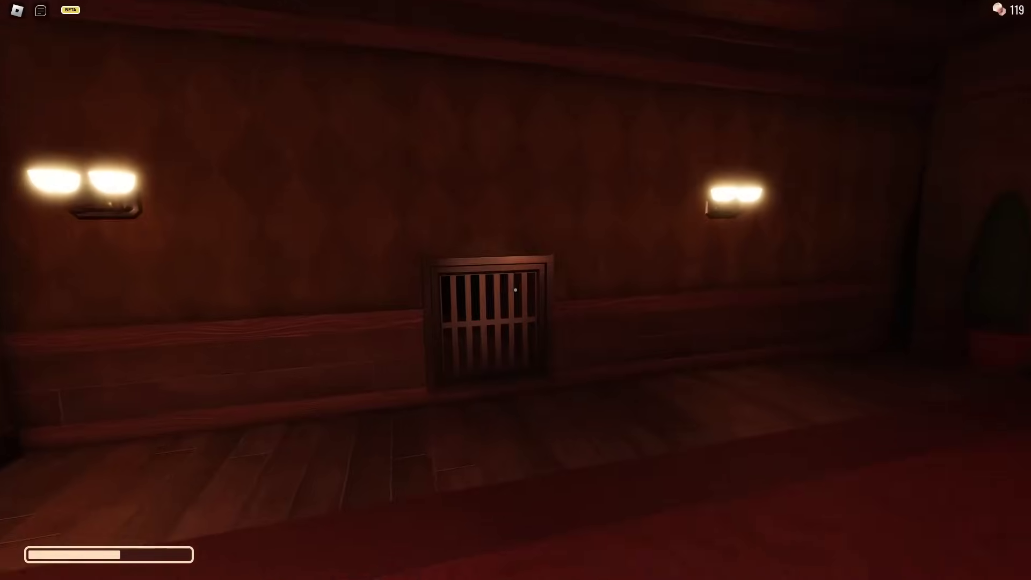
key(w)
key(e)
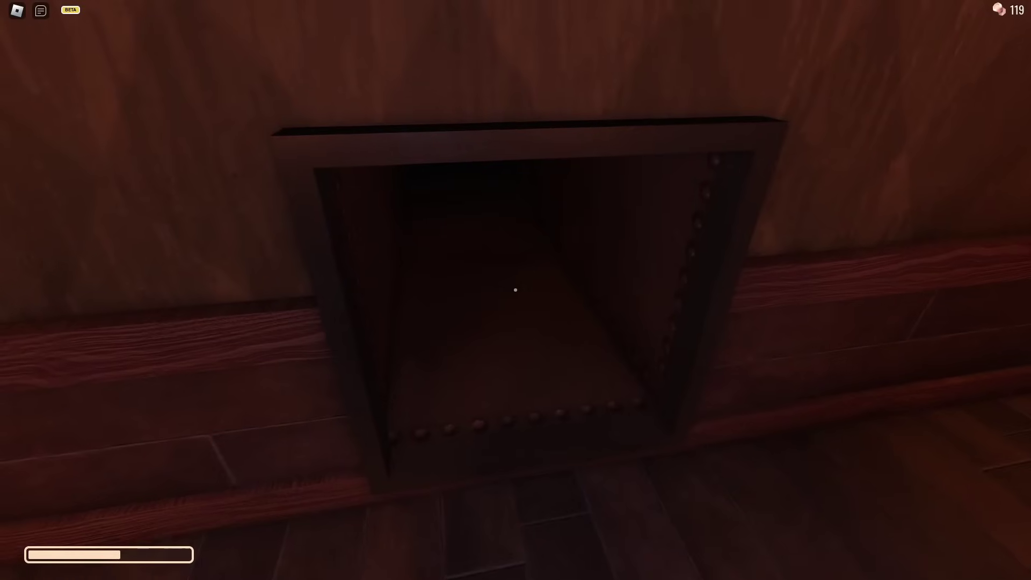
key(w)
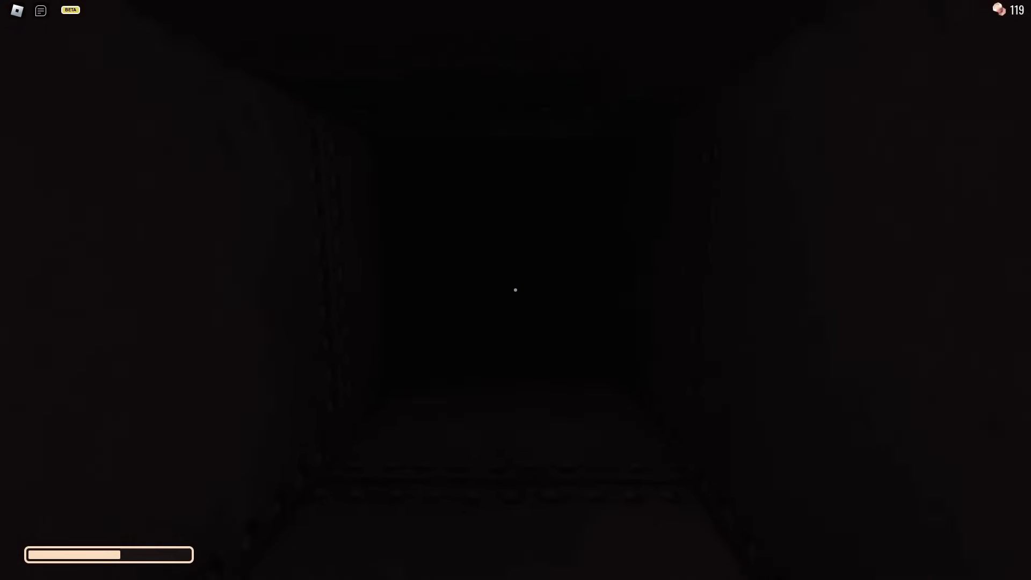
key(w)
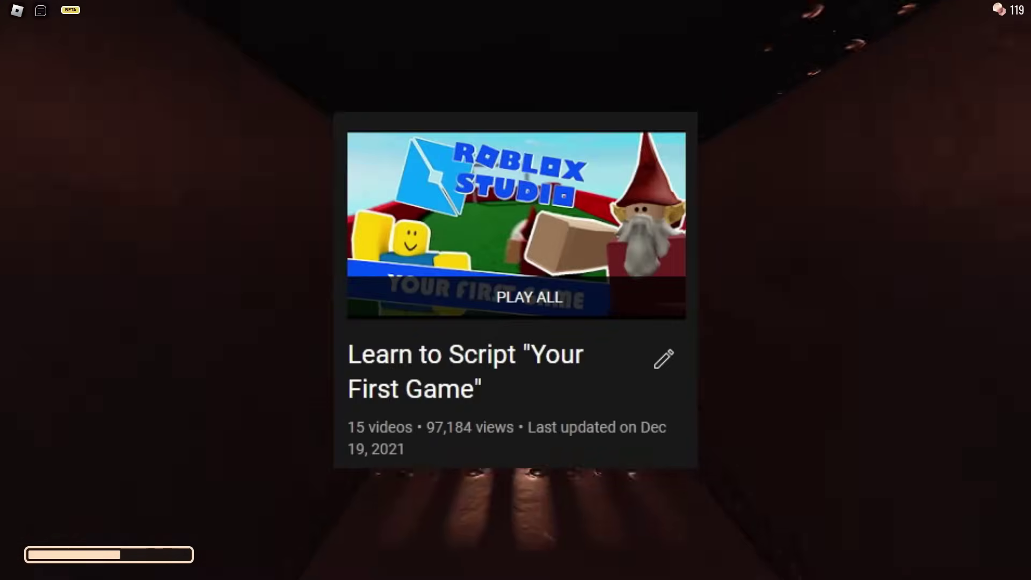
key(w)
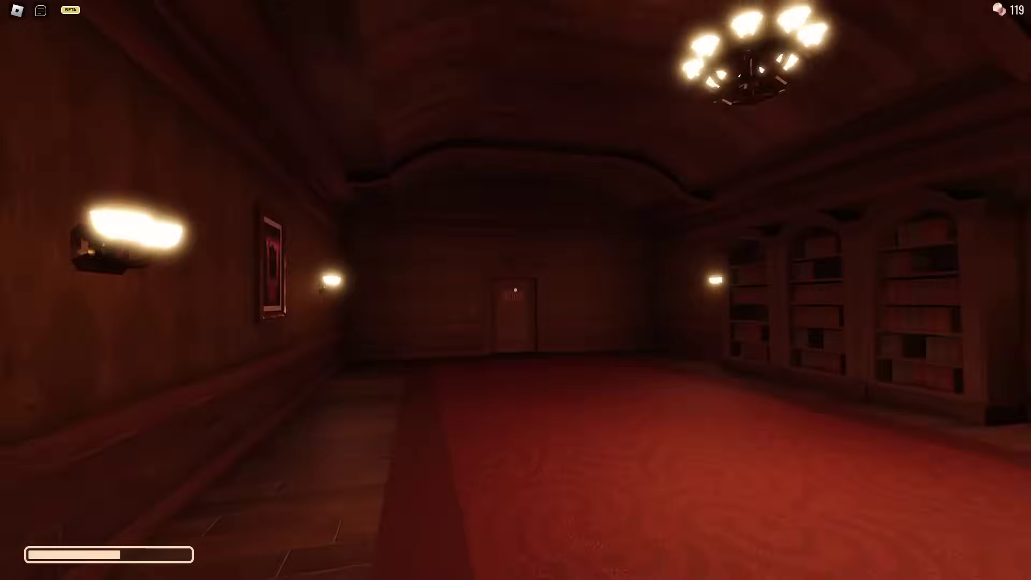
key(w)
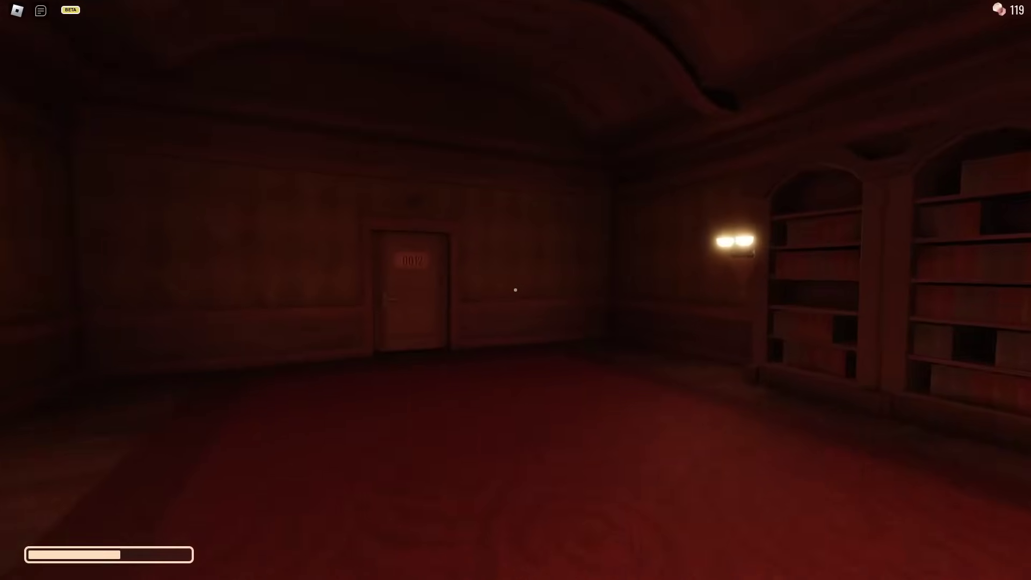
key(w)
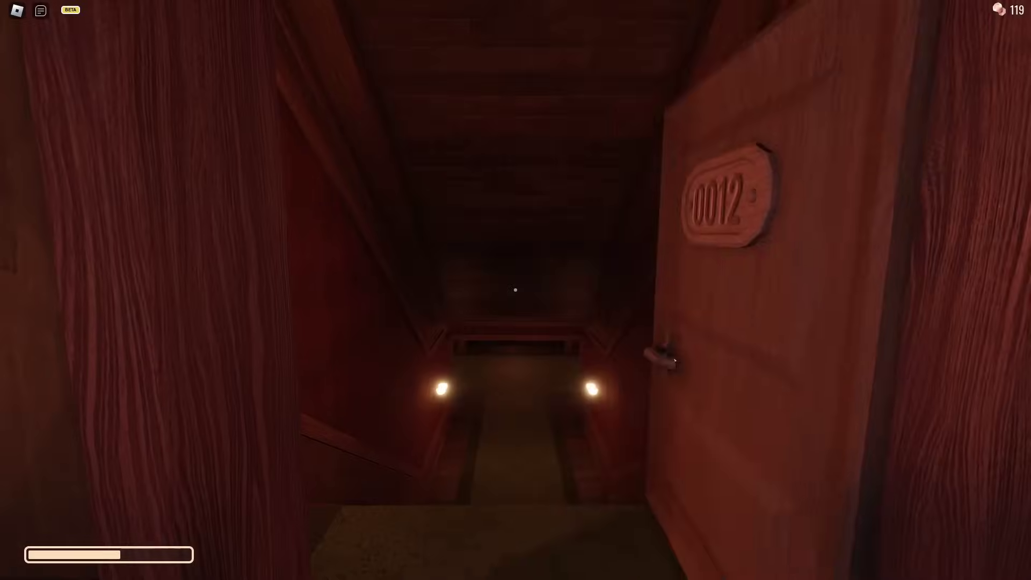
key(w)
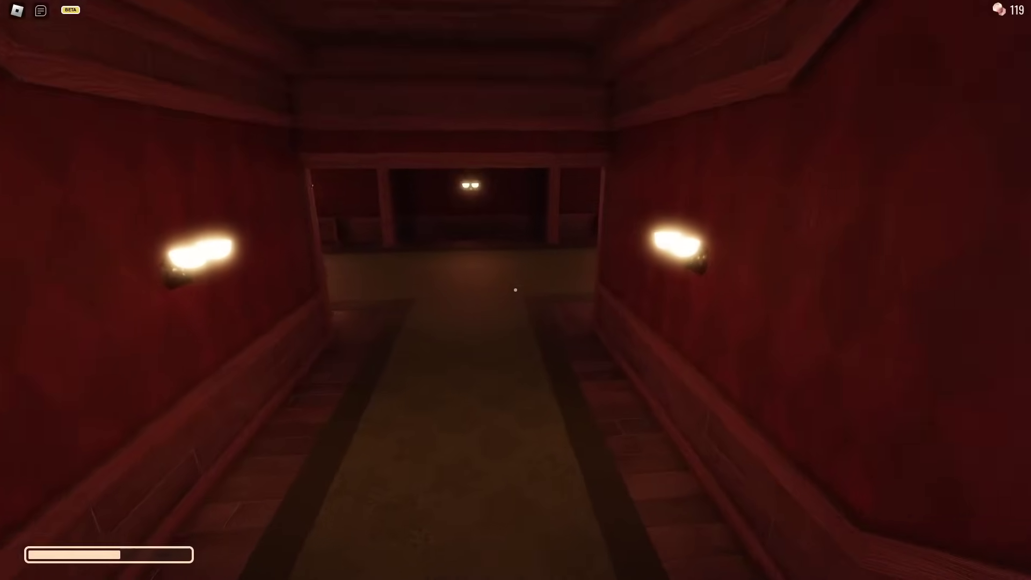
key(w)
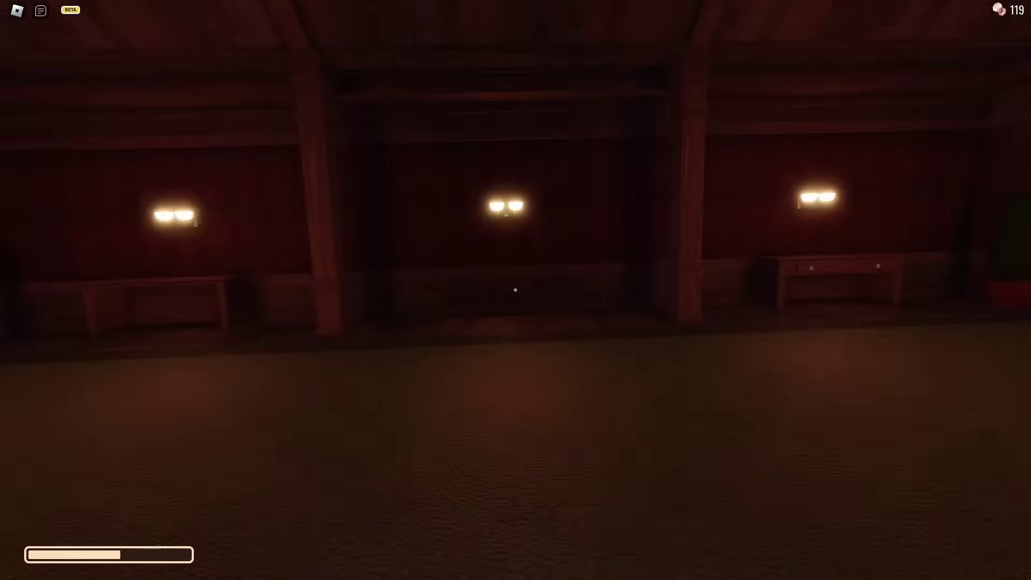
key(w)
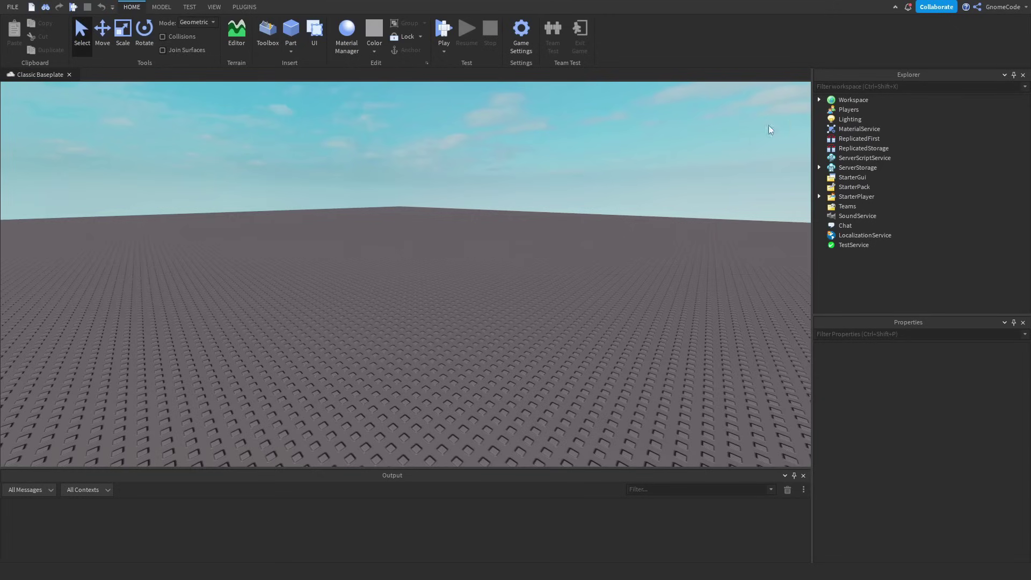
click(215, 7)
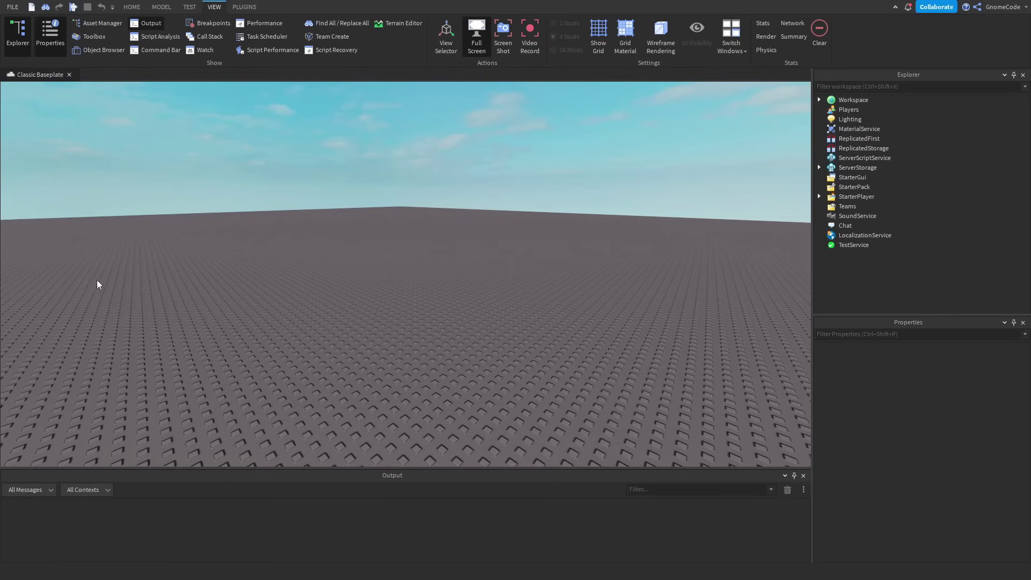
click(132, 7)
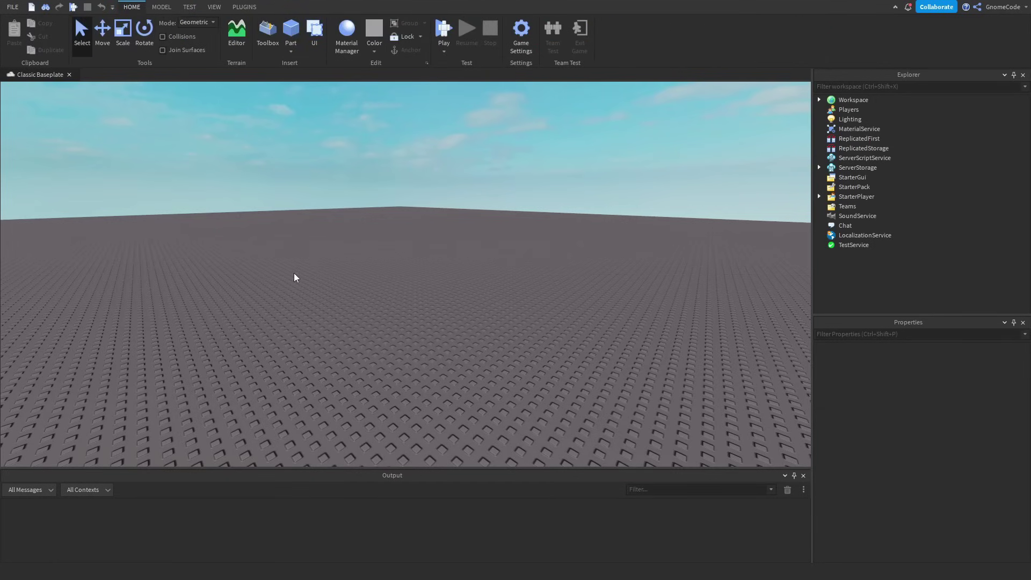
Insert a block part on the baseplate and scale it into a flat floor slab of 27 x 1 x 31 studs.
right_drag(420, 260, 420, 260)
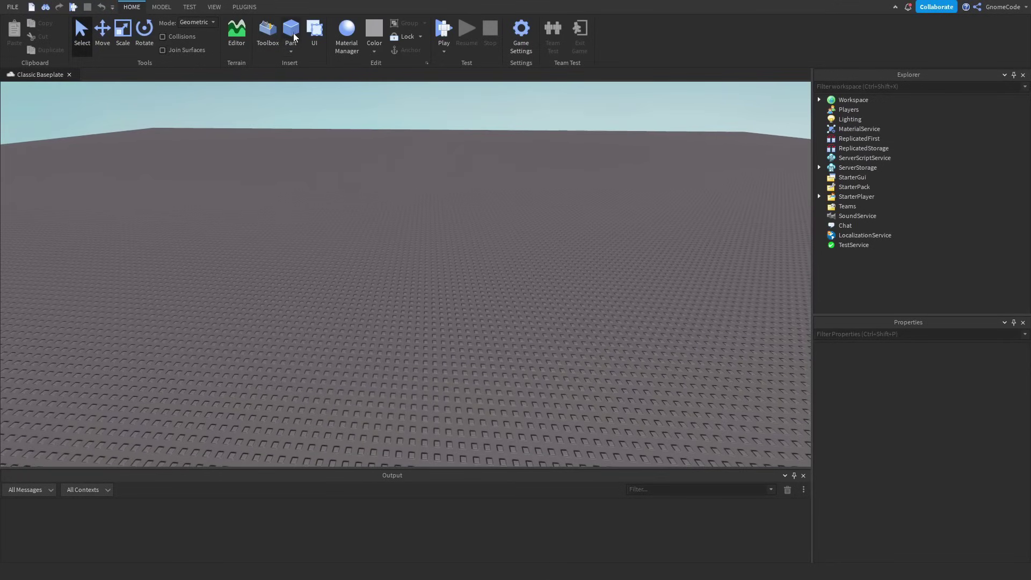
click(292, 34)
click(525, 281)
scroll(524, 281, up, 2)
click(414, 268)
key(ctrl+3)
drag(435, 272, 614, 306)
drag(501, 295, 513, 423)
drag(372, 310, 342, 304)
drag(458, 255, 456, 247)
drag(599, 311, 625, 312)
click(637, 262)
scroll(638, 263, up, 1)
click(458, 294)
Duplicate the floor slab and scale the copy into a 27 x 12 x 2 stud side wall along one floor edge.
key(ctrl+d)
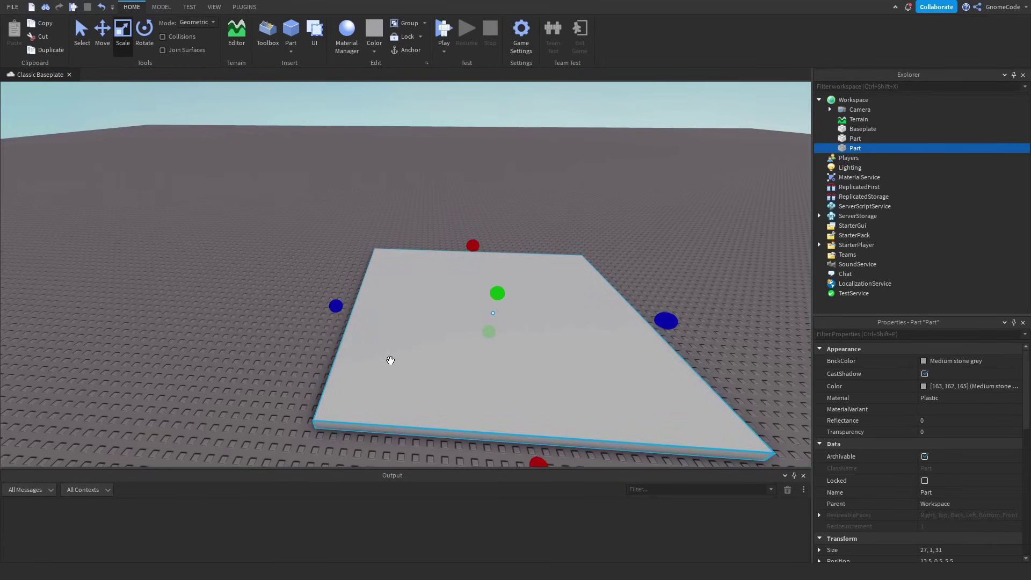
drag(388, 359, 392, 354)
drag(669, 319, 396, 313)
drag(359, 281, 345, 175)
scroll(913, 419, down, 2)
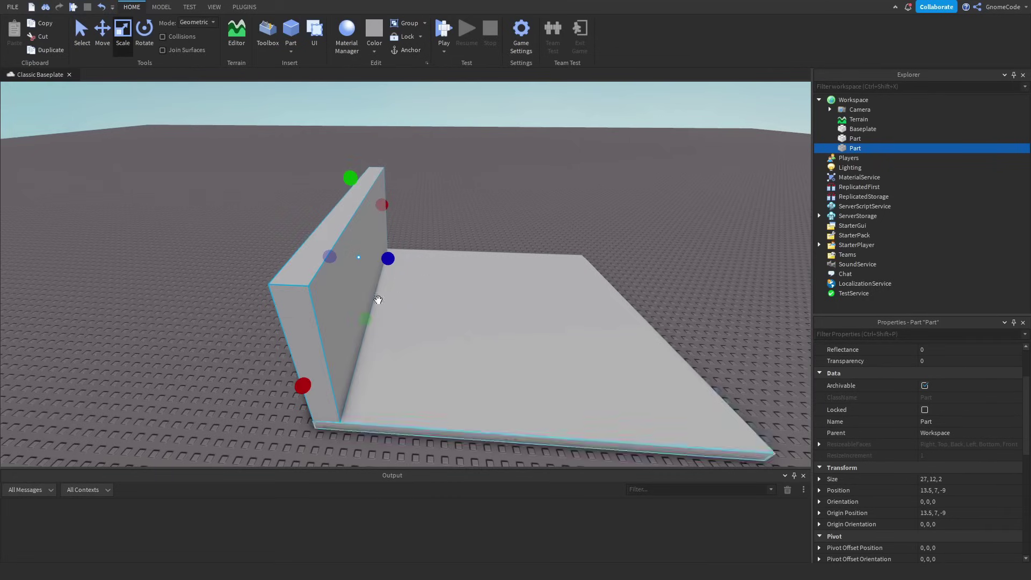
Duplicate the side wall and place the copy along the opposite edge of the floor.
key(ctrl+d)
drag(313, 335, 572, 413)
click(666, 365)
scroll(633, 295, down, 2)
click(513, 271)
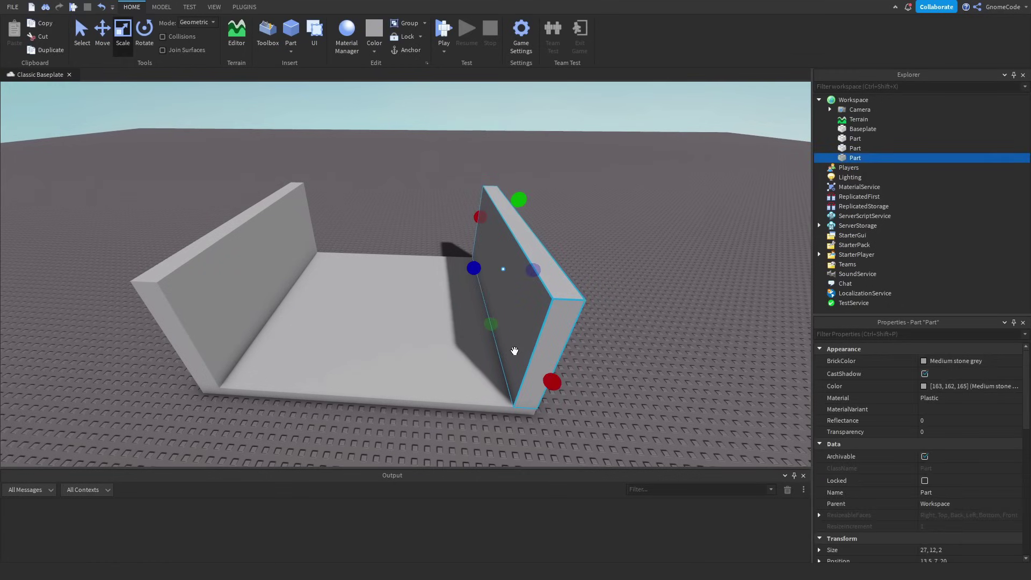
Build the end wall from two rotated wall copies, 10 x 12 x 2 studs each, leaving a doorway gap between them.
key(ctrl+d)
drag(522, 349, 499, 285)
key(ctrl+r)
right_drag(499, 285, 499, 285)
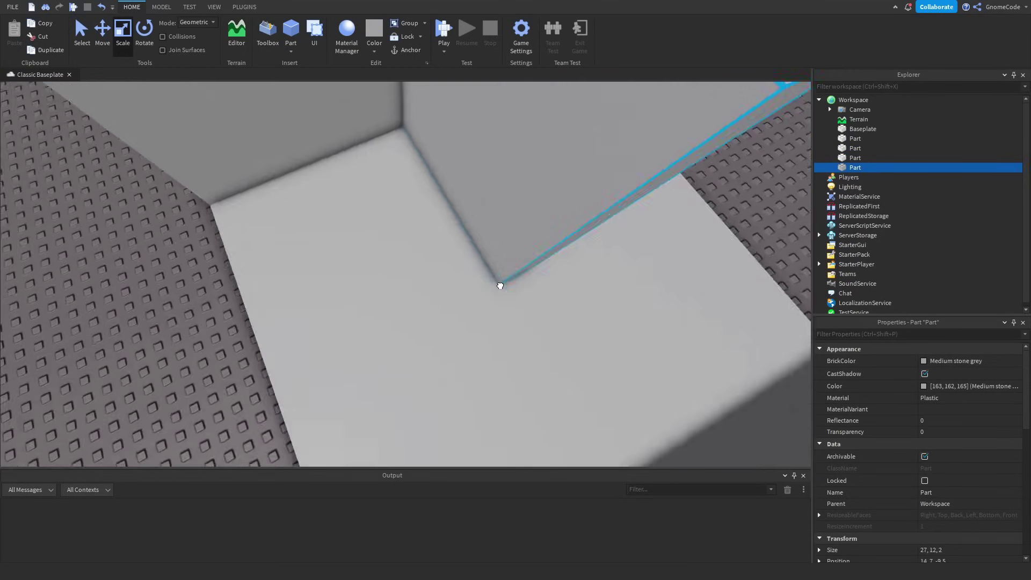
drag(499, 285, 458, 329)
right_drag(457, 328, 417, 387)
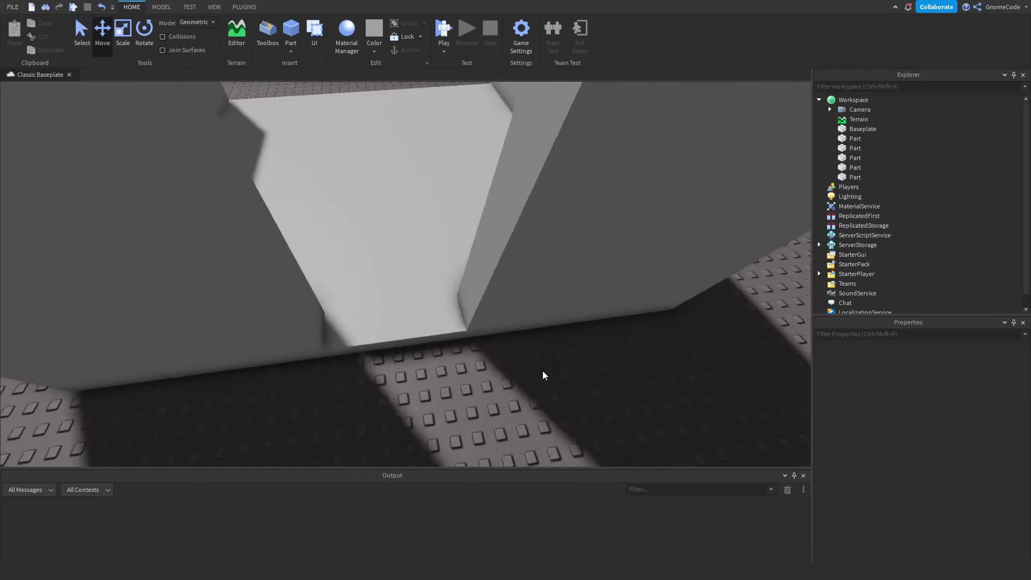
scroll(542, 370, down, 5)
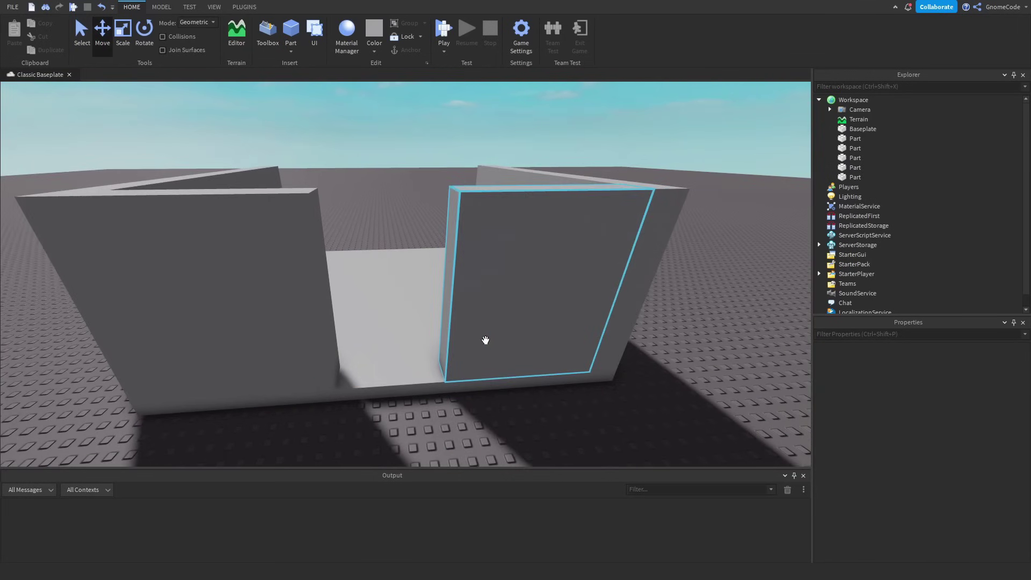
Duplicate an end-wall piece into the doorway gap and narrow the copy to 7 studs wide.
click(493, 344)
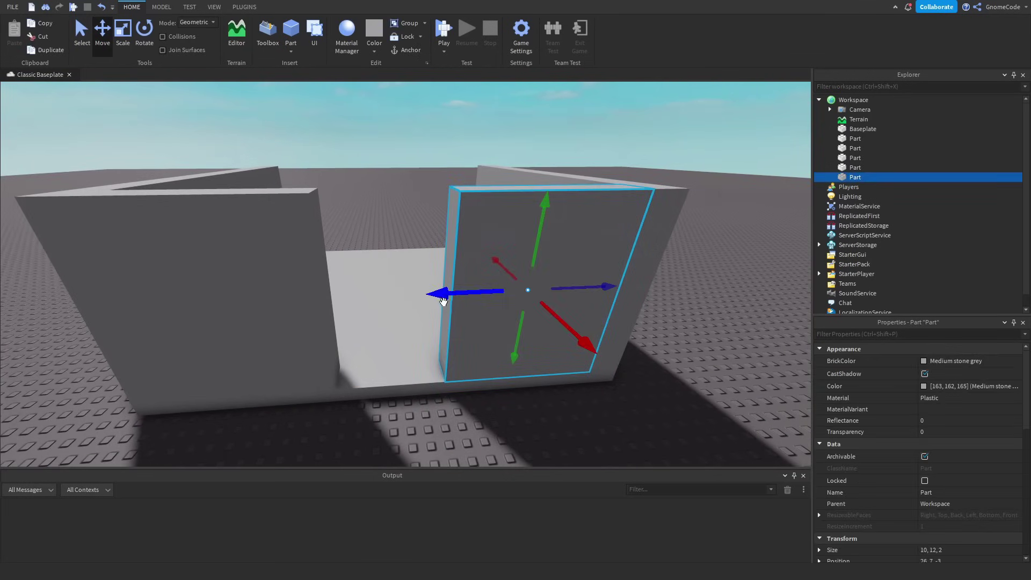
drag(444, 293, 341, 299)
key(ctrl+3)
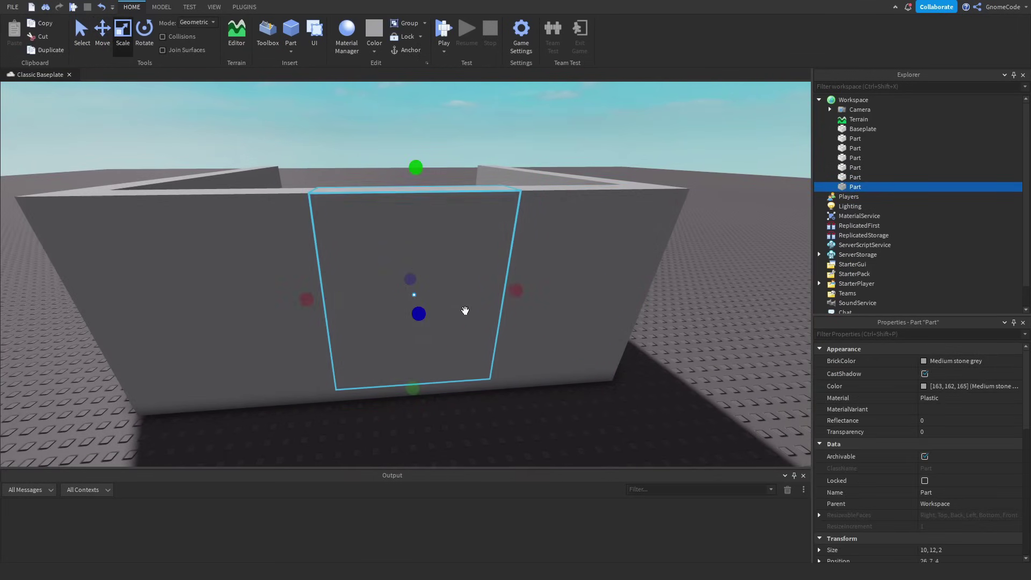
drag(517, 291, 464, 295)
Resize the part in the doorway gap to 6 studs wide and 8 studs high as the door opening.
scroll(497, 324, down, 3)
scroll(537, 376, up, 2)
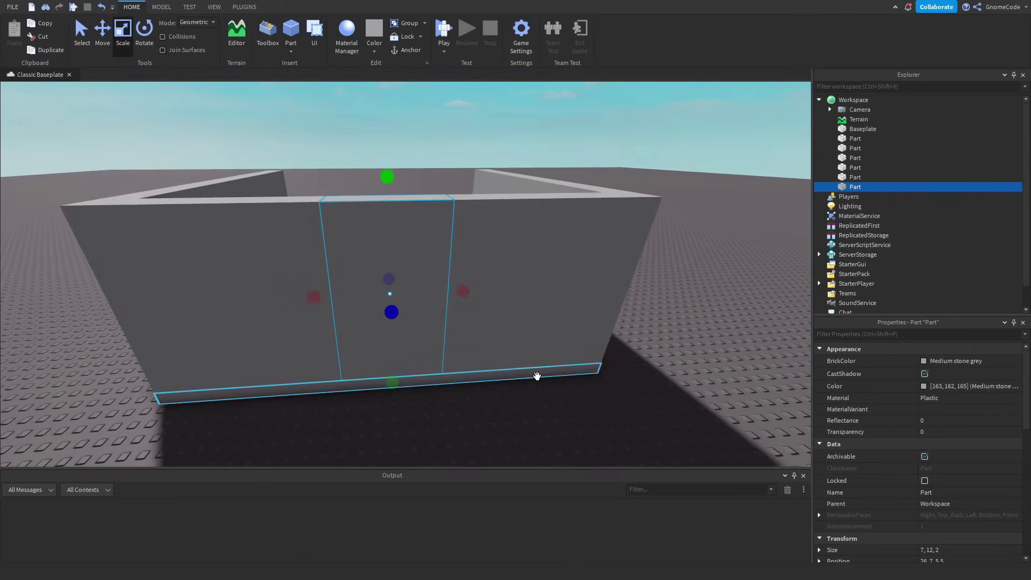
scroll(831, 448, down, 2)
scroll(500, 361, up, 3)
scroll(494, 339, down, 2)
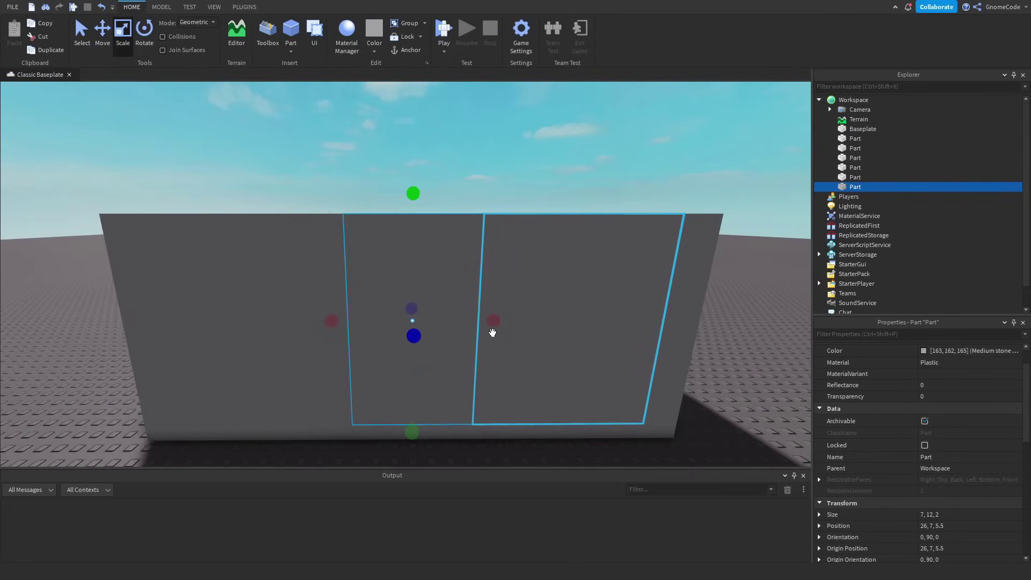
mouse_move(492, 326)
mouse_down()
mouse_move(506, 323)
mouse_move(489, 324)
mouse_up()
drag(329, 321, 346, 320)
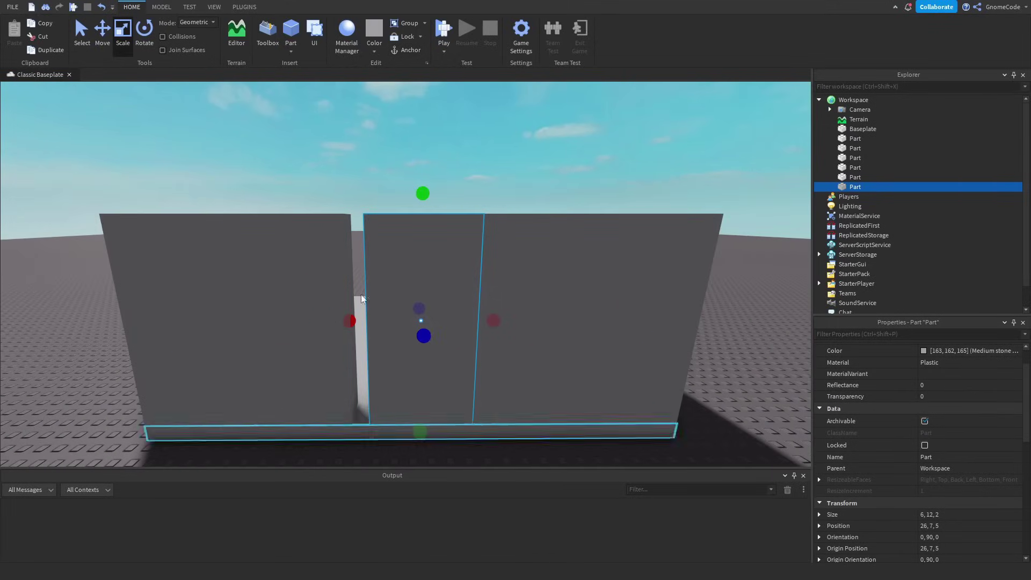
drag(422, 193, 430, 280)
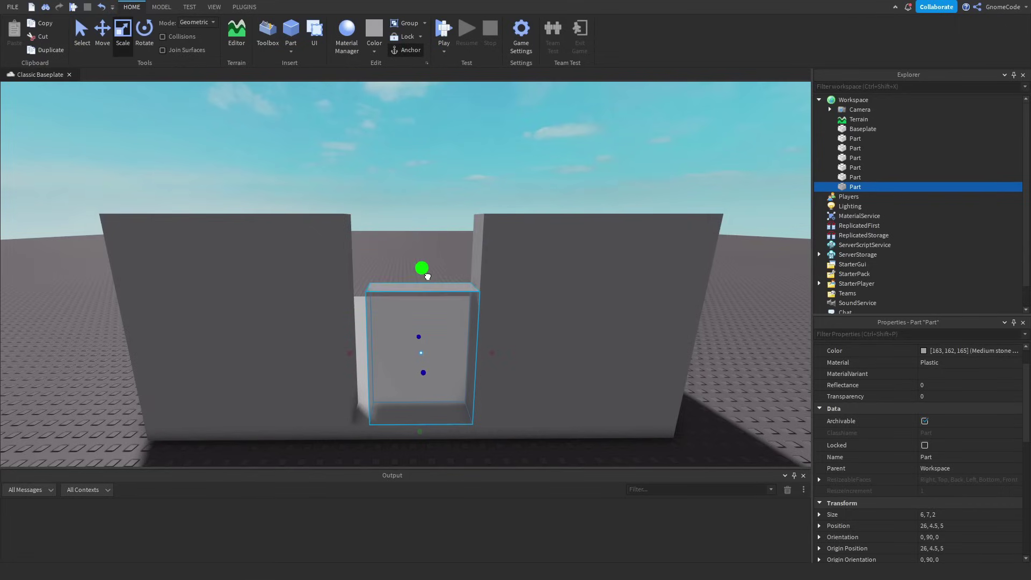
Extend the end-wall piece beside the door part to 11 studs long, closing the gap between them.
right_drag(484, 290, 483, 288)
scroll(453, 194, down, 2)
right_drag(452, 194, 446, 221)
scroll(442, 205, up, 3)
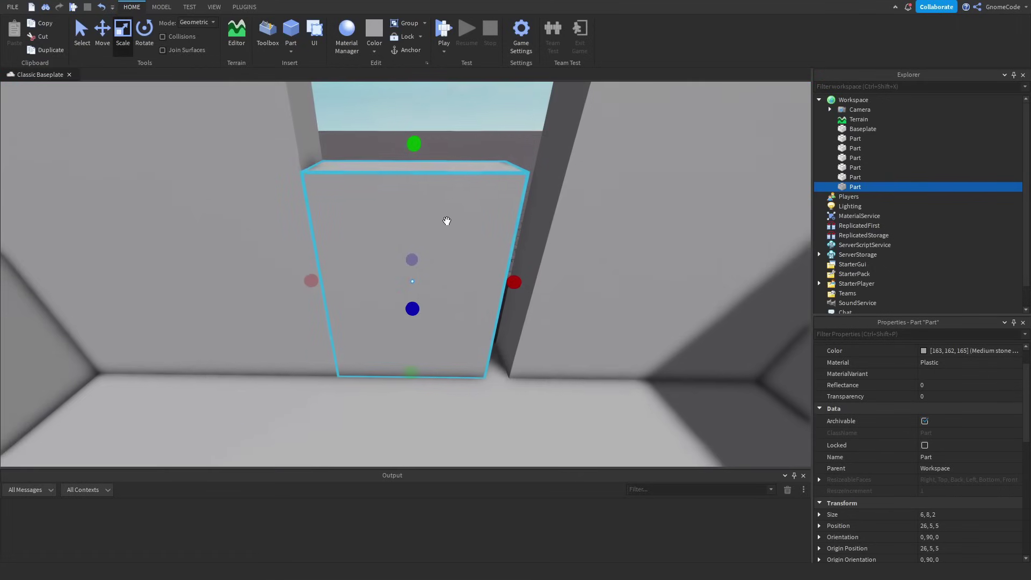
scroll(446, 221, down, 1)
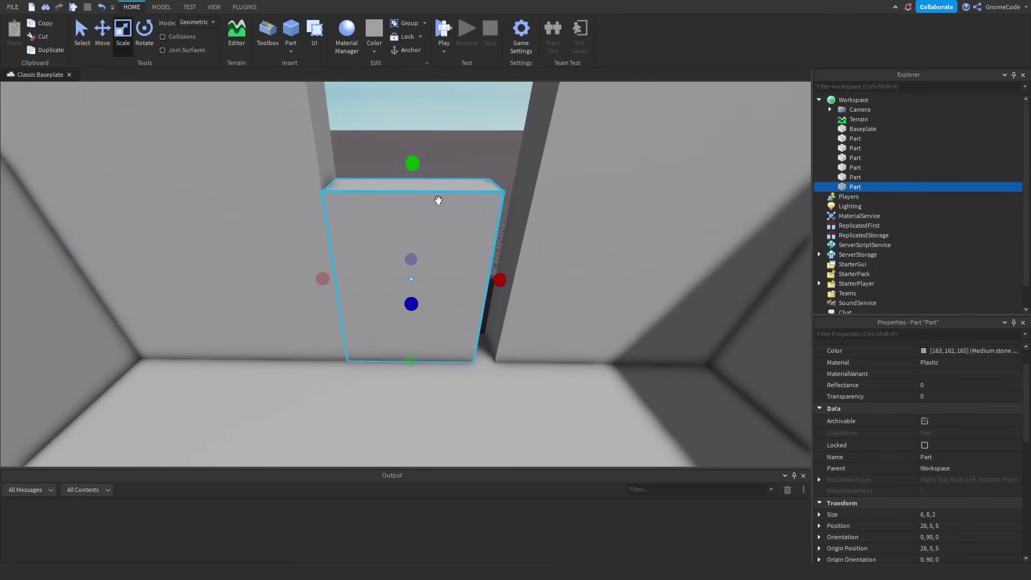
click(552, 184)
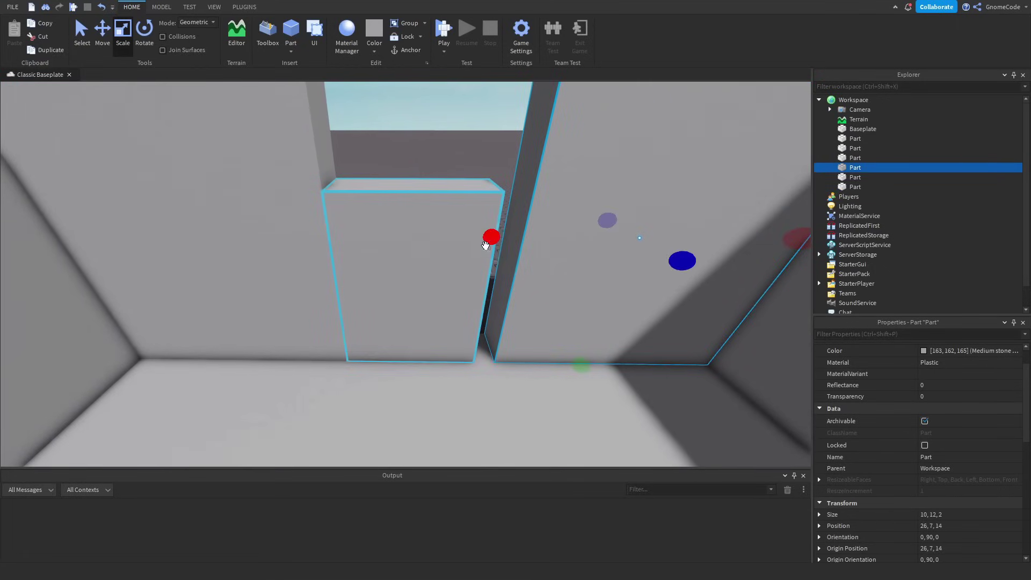
right_drag(472, 236, 430, 269)
scroll(431, 269, down, 2)
Duplicate the door part, raise the copy, and scale it to fill the wall space above the doorway.
click(414, 267)
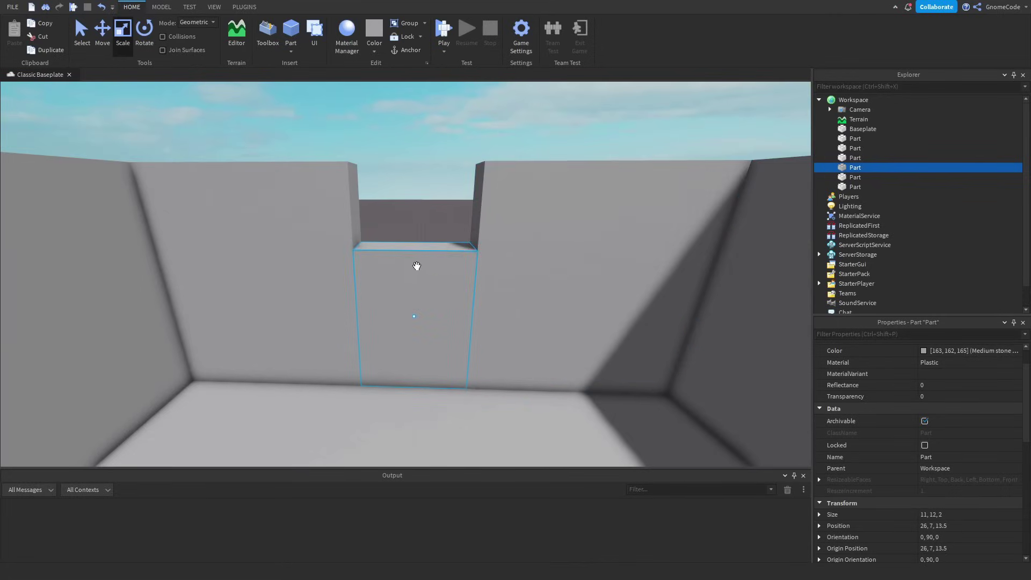
key(ctrl+2)
key(ctrl+d)
drag(414, 232, 415, 167)
key(ctrl+3)
drag(417, 324, 422, 239)
Set the door part's transparency to 0.5 and rename it Exit.
click(388, 333)
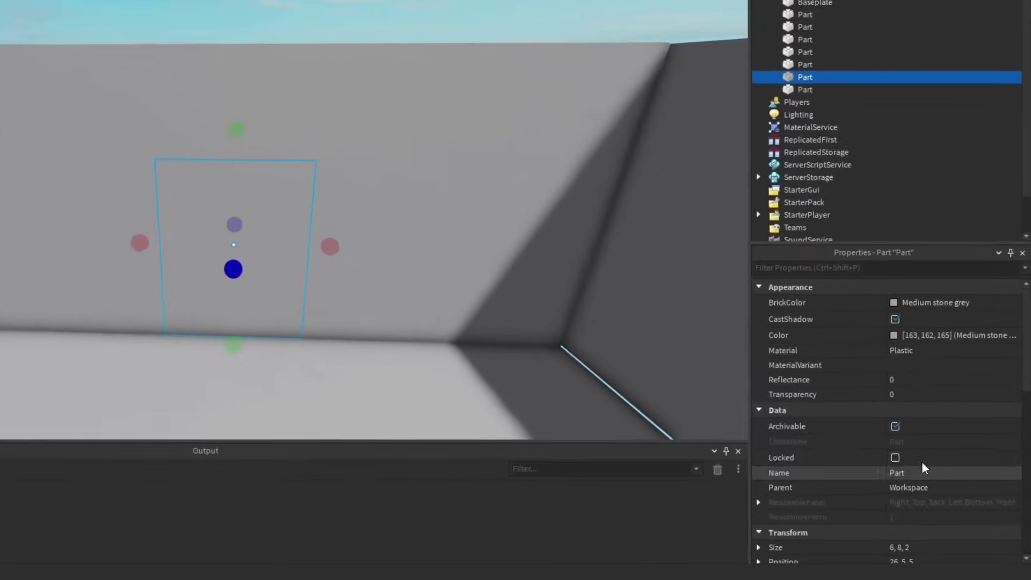
click(905, 395)
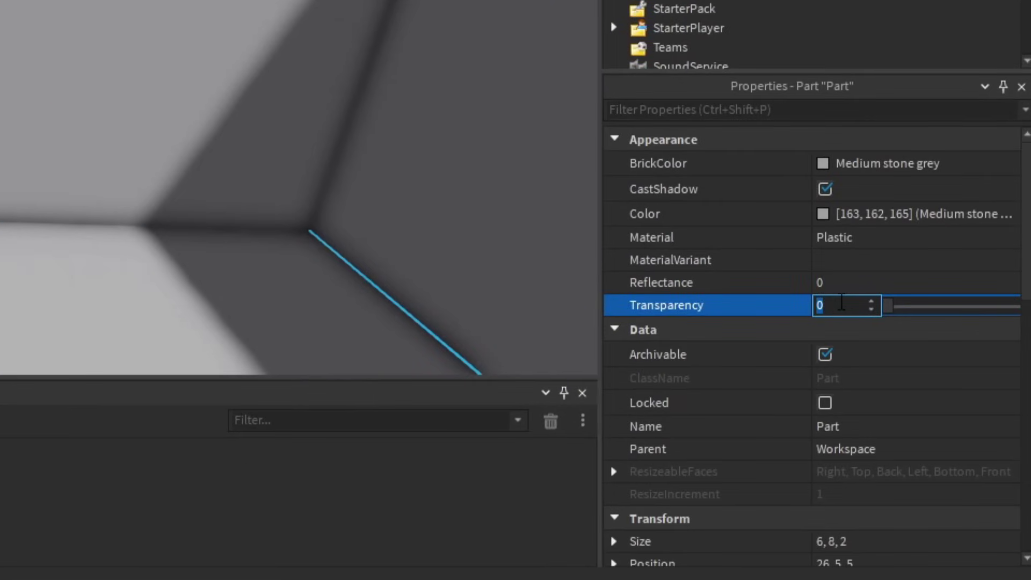
key(Return)
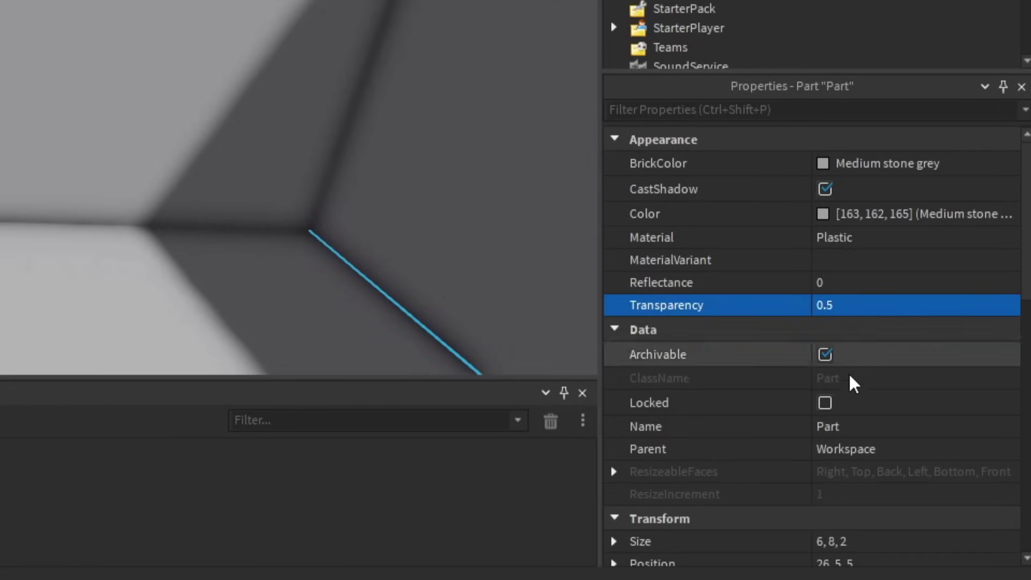
click(870, 428)
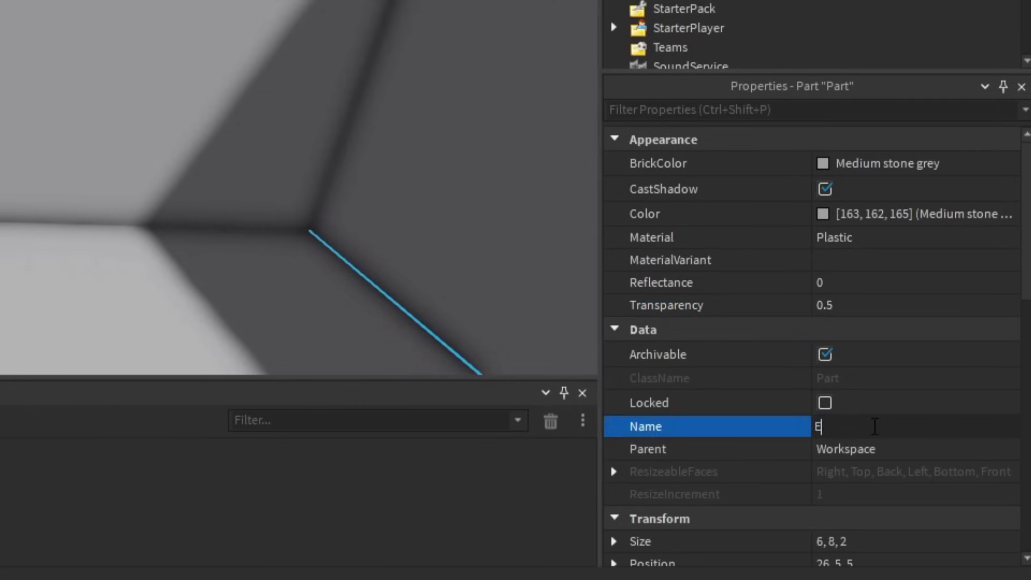
key(Return)
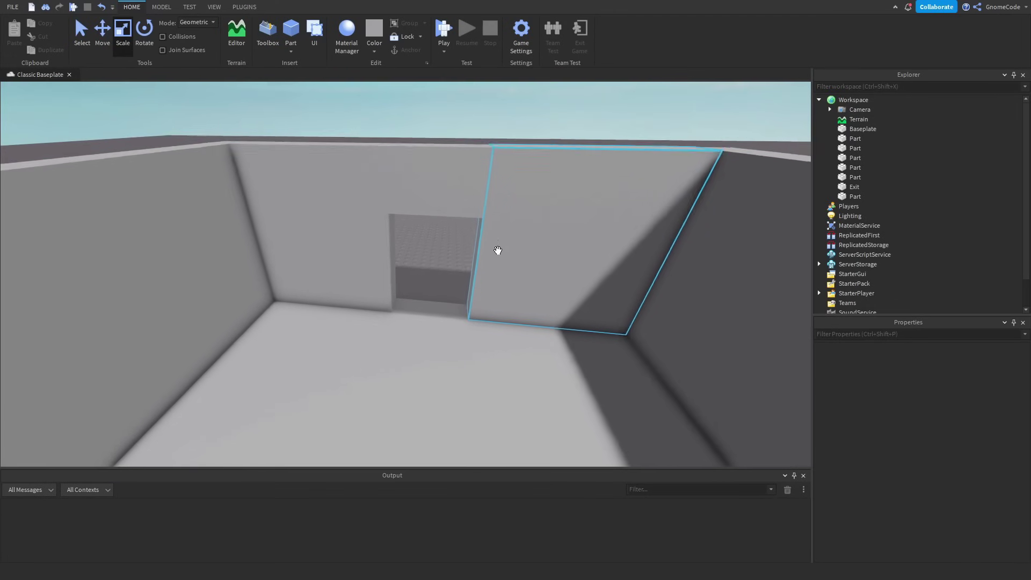
Duplicate the Exit part and move the copy to the room's open end, just outside the floor's edge.
click(460, 264)
scroll(490, 352, down, 3)
right_drag(514, 341, 481, 344)
key(ctrl+2)
key(ctrl+d)
drag(432, 283, 331, 375)
right_drag(561, 374, 562, 374)
scroll(559, 373, up, 3)
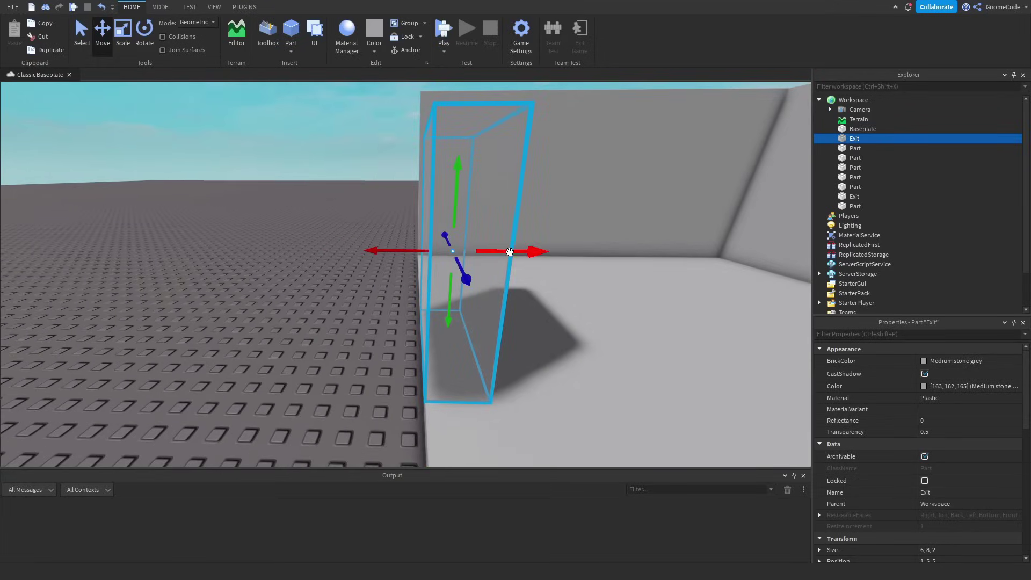
drag(499, 251, 460, 258)
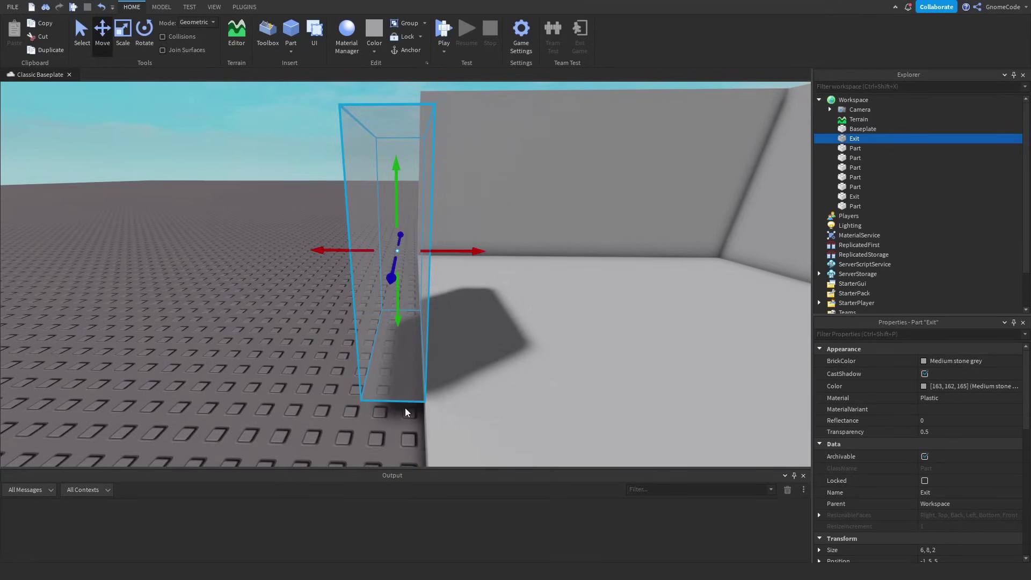
scroll(414, 410, up, 5)
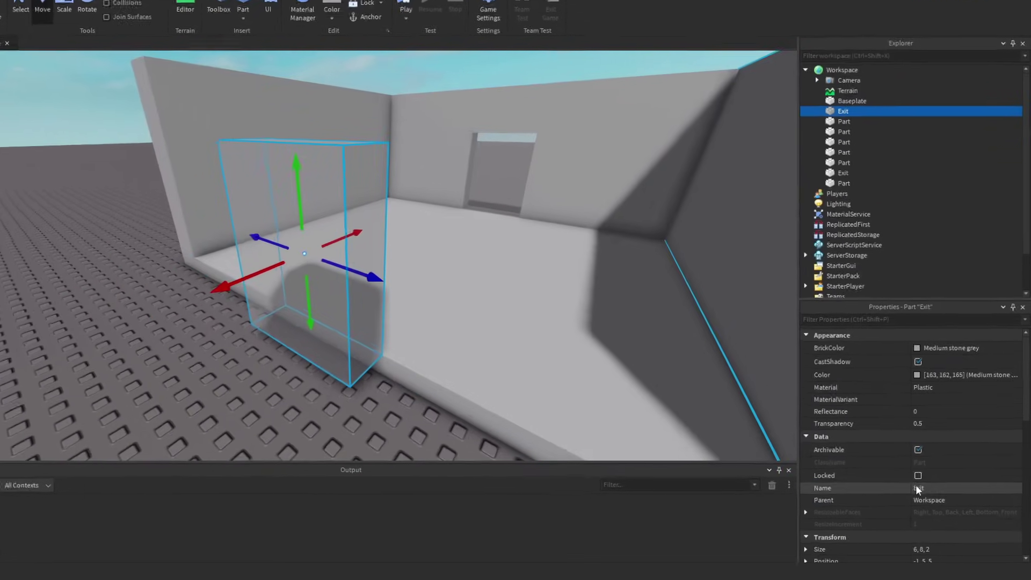
Rename the copied door part Entrance.
click(923, 492)
text(Entrance)
key(Return)
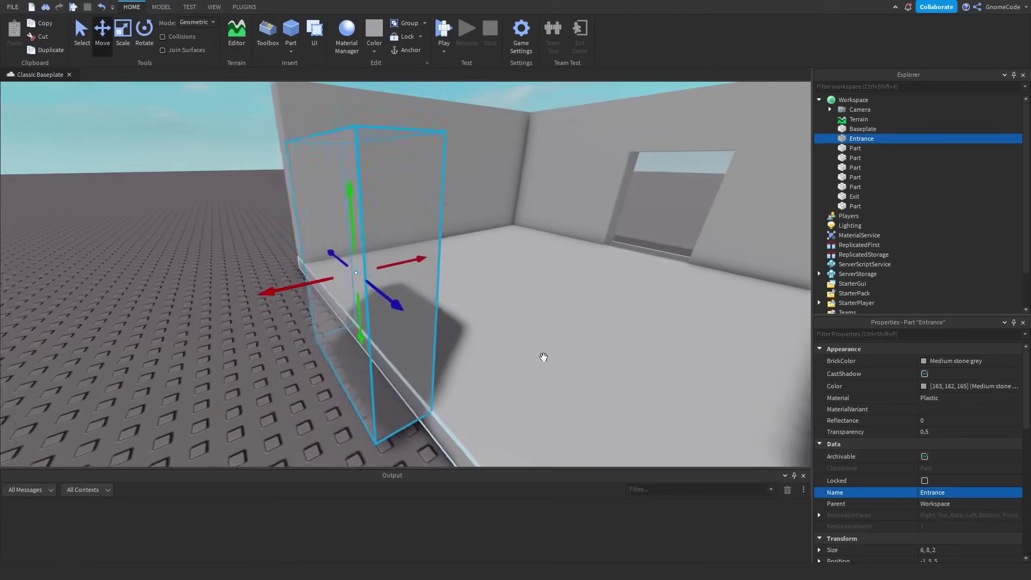
Enable grid snapping for moving parts with a 1-stud increment.
click(161, 6)
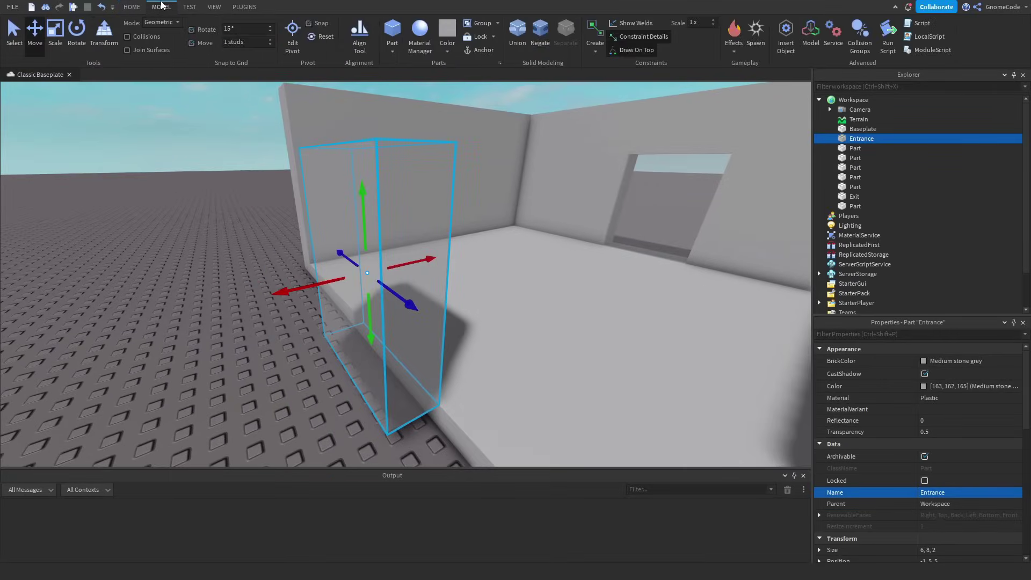
right_drag(428, 216, 429, 245)
mouse_move(429, 245)
mouse_down()
mouse_move(536, 244)
mouse_move(430, 264)
mouse_up()
right_drag(481, 294, 481, 294)
key(a)
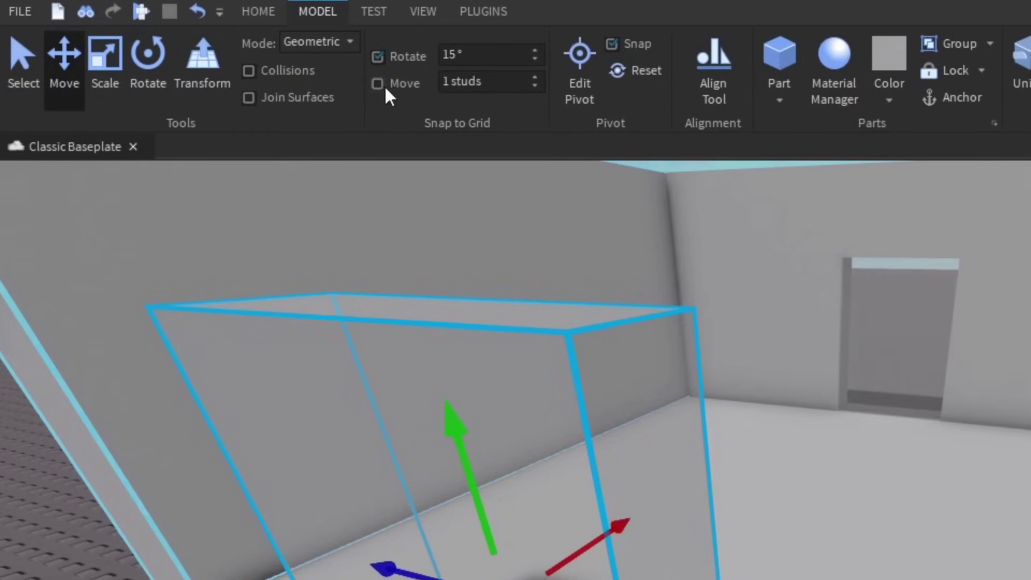
click(377, 84)
click(479, 80)
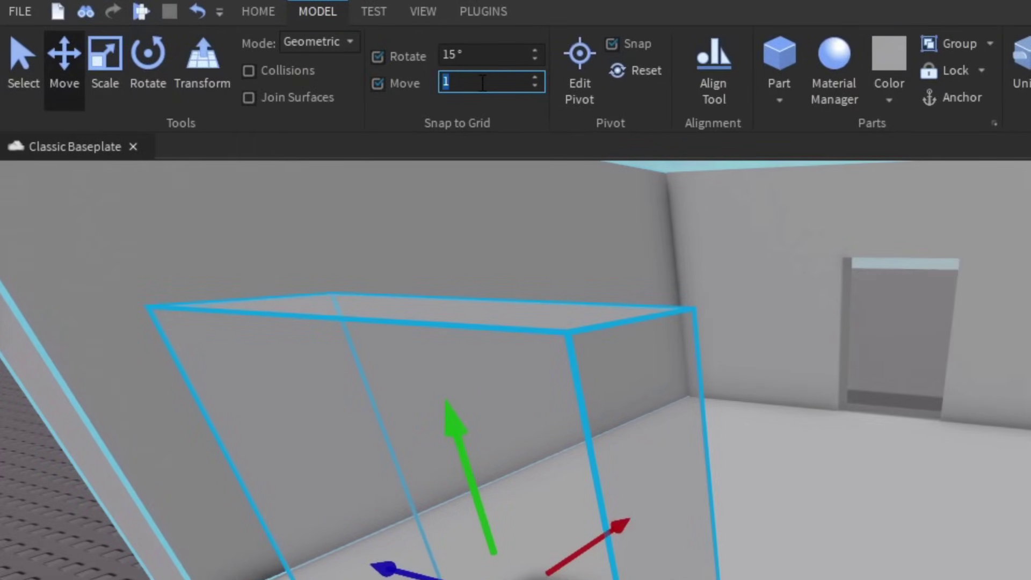
double_click(482, 81)
Examine the placement of the Entrance part at the open end and the Exit part in the doorway.
key(a)
right_drag(555, 261, 870, 508)
key(s)
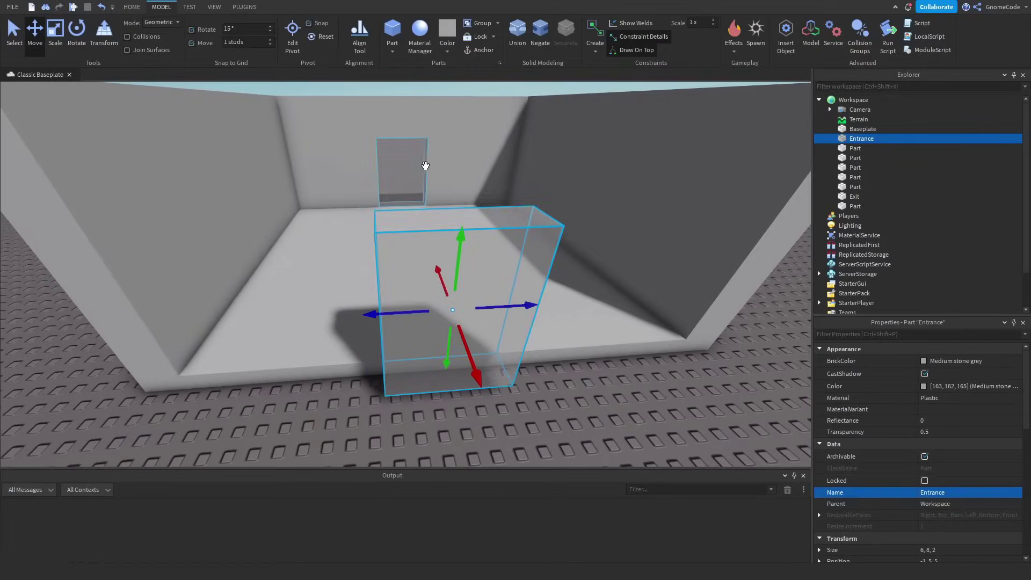
key(s)
key(d)
click(518, 380)
right_drag(518, 379, 491, 380)
key(w)
key(w)
key(w)
right_drag(474, 190, 474, 189)
key(w)
click(456, 170)
key(s)
right_drag(437, 239, 325, 281)
click(397, 290)
key(d)
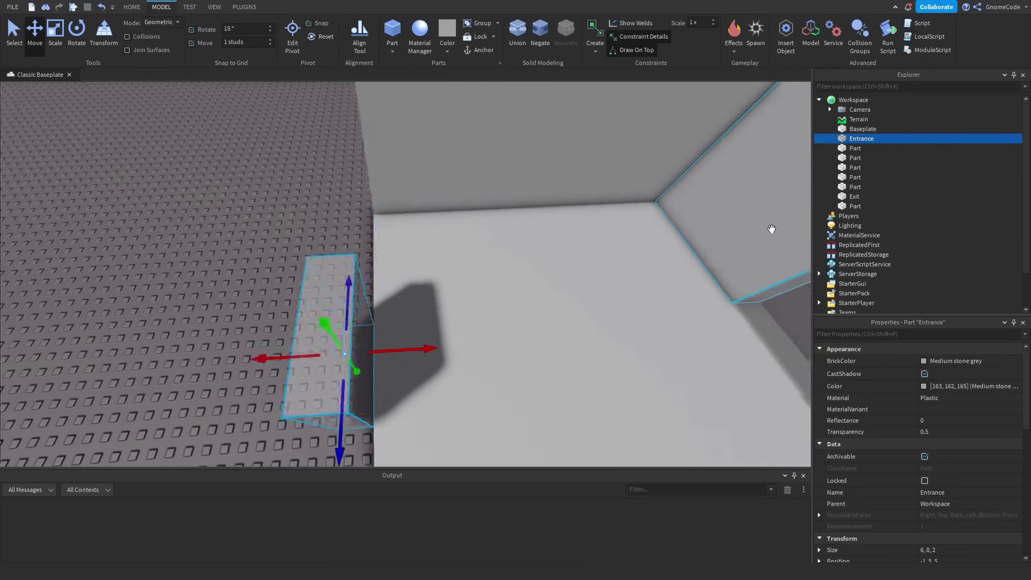
Show the orientation indicator on the Entrance part and check which way its front faces.
right_click(852, 142)
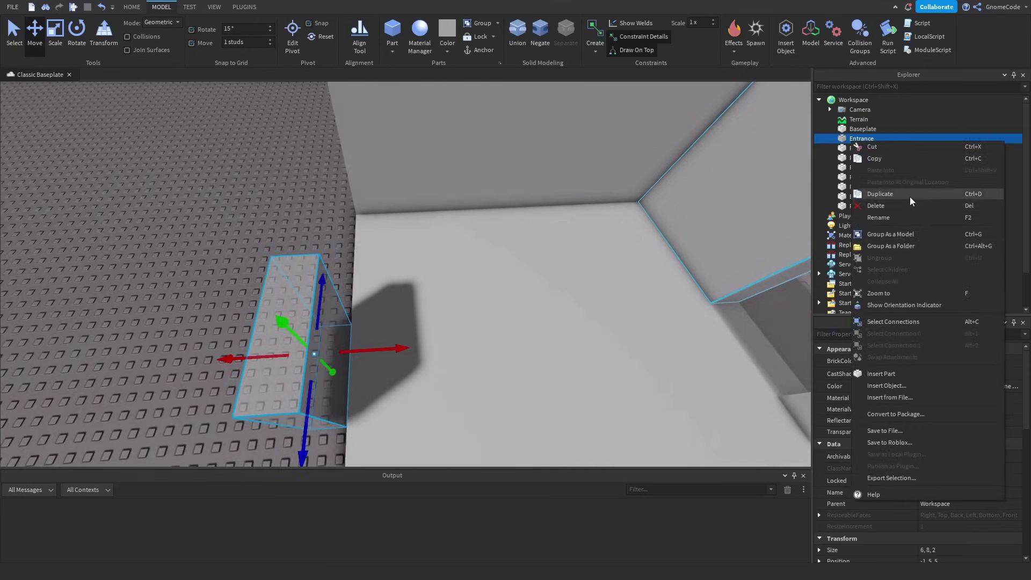
click(885, 308)
right_drag(619, 302, 619, 301)
key(w)
right_click(855, 141)
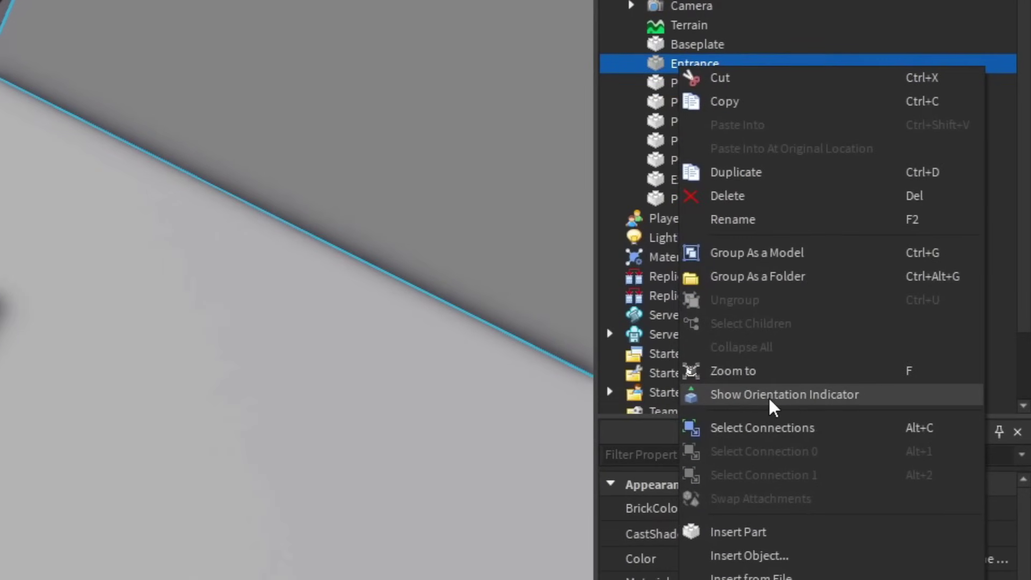
click(898, 305)
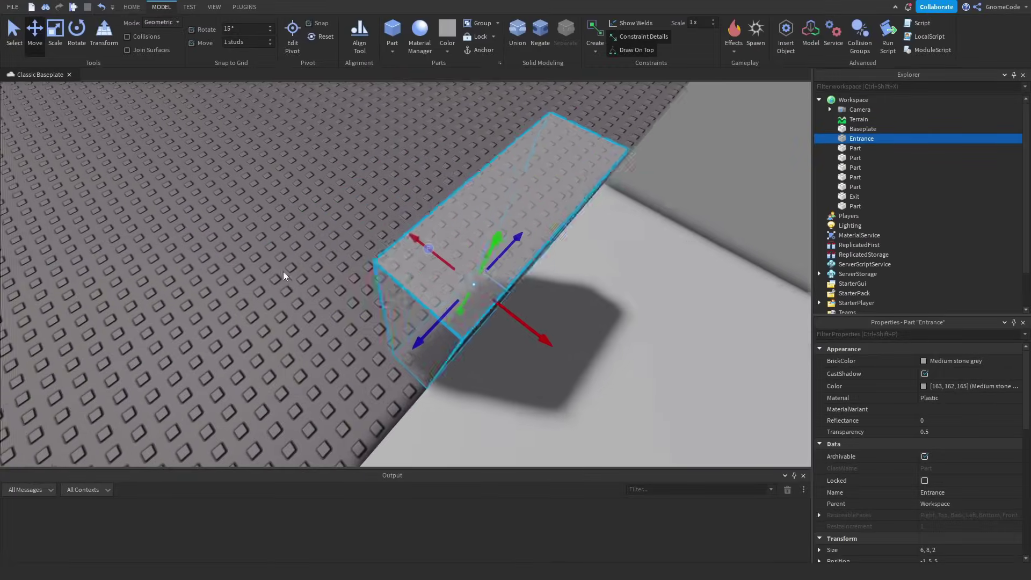
click(356, 283)
right_drag(356, 284, 356, 284)
key(w)
key(s)
right_drag(453, 299, 452, 299)
key(w)
click(453, 300)
Show the orientation indicator on the Exit part and compare its facing direction with the Entrance part.
right_click(523, 261)
click(585, 211)
right_drag(548, 313, 548, 313)
key(d)
right_drag(384, 288, 384, 288)
key(s)
right_drag(486, 250, 486, 250)
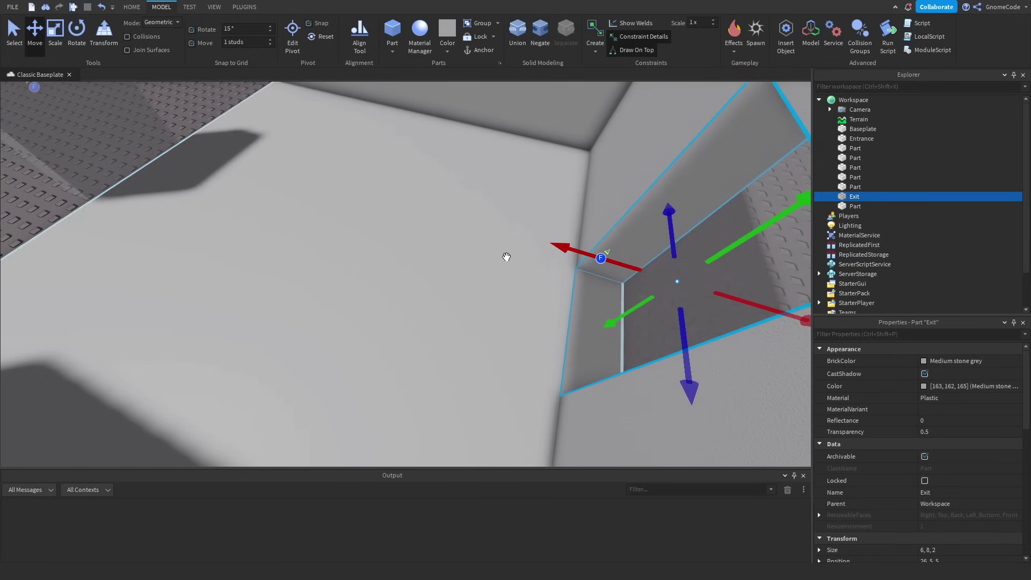
key(s)
right_drag(529, 282, 530, 282)
scroll(529, 281, down, 10)
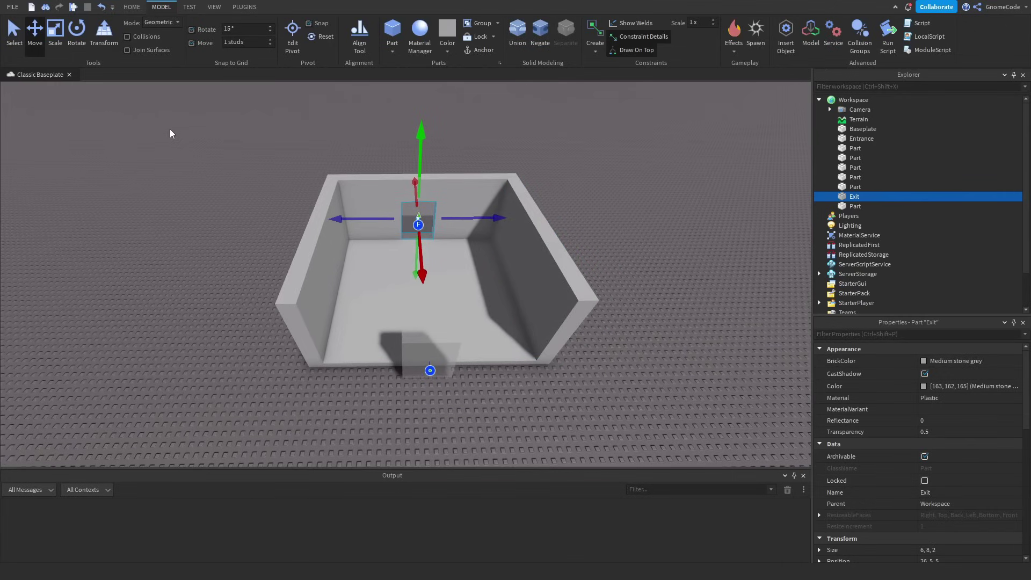
Group all the room's parts, including Entrance and Exit, into a model named Build.
drag(169, 130, 630, 395)
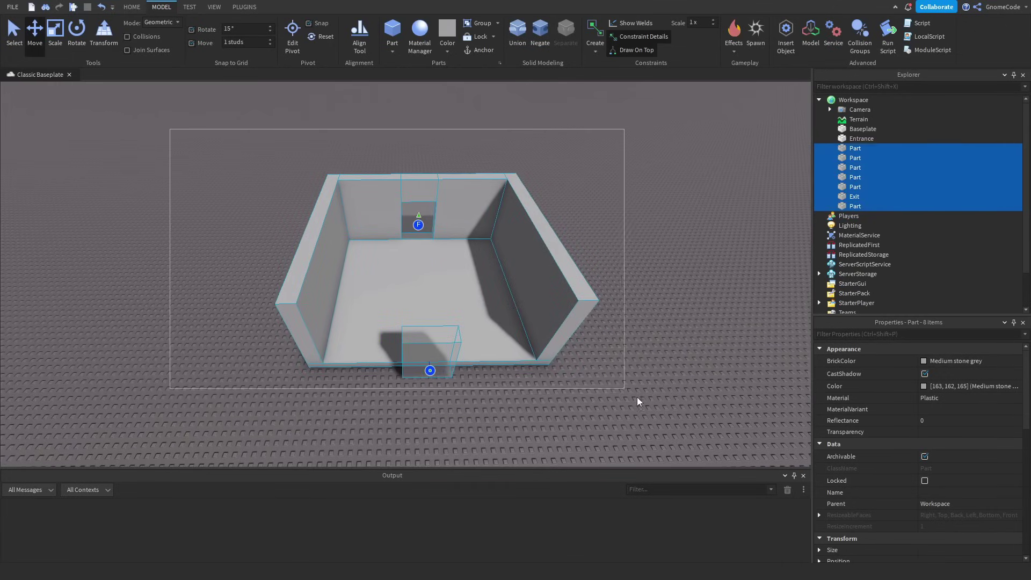
key(ctrl+g)
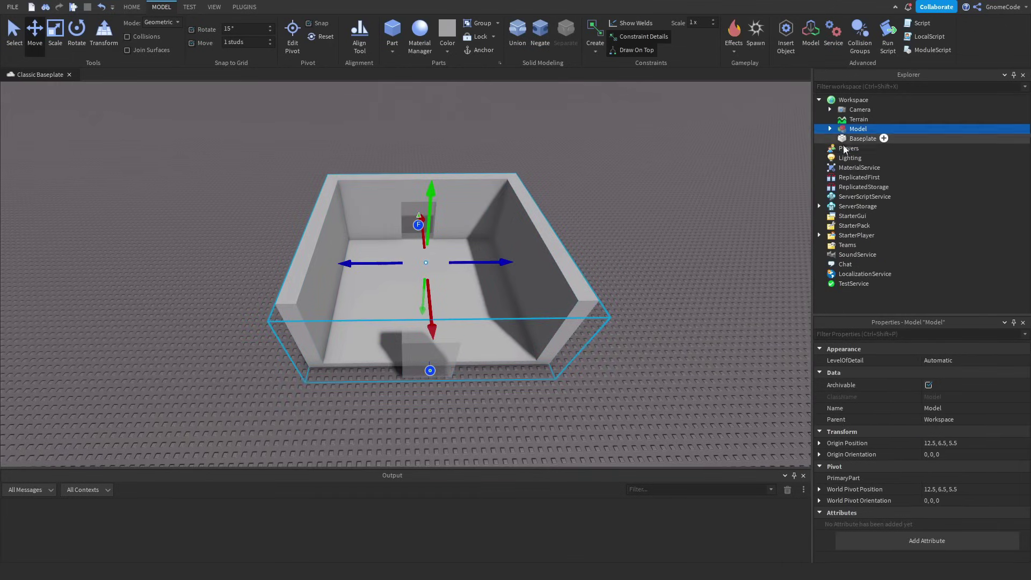
text(Build)
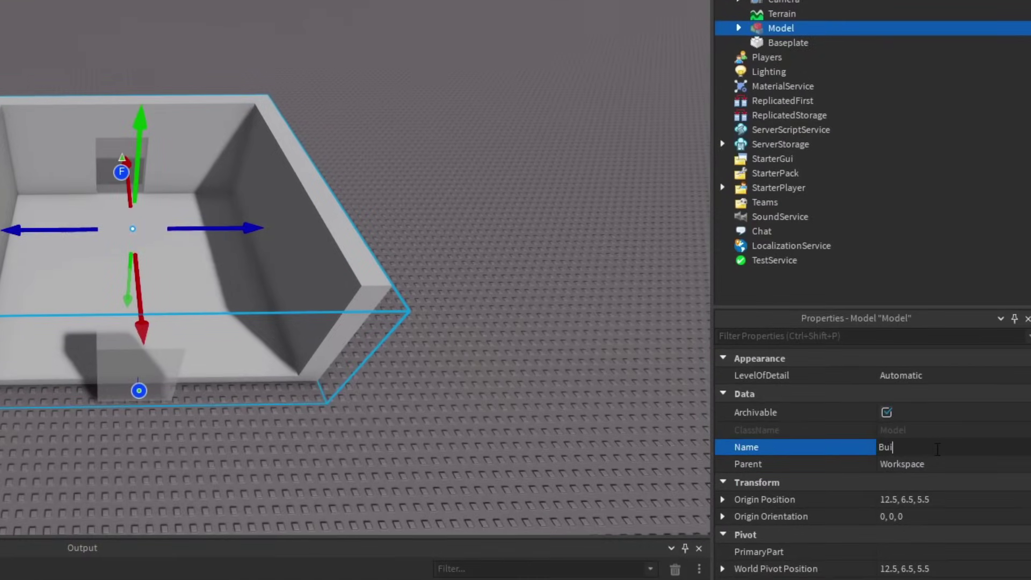
Take the Entrance and Exit parts out of the Build model and place them directly in Workspace.
click(738, 28)
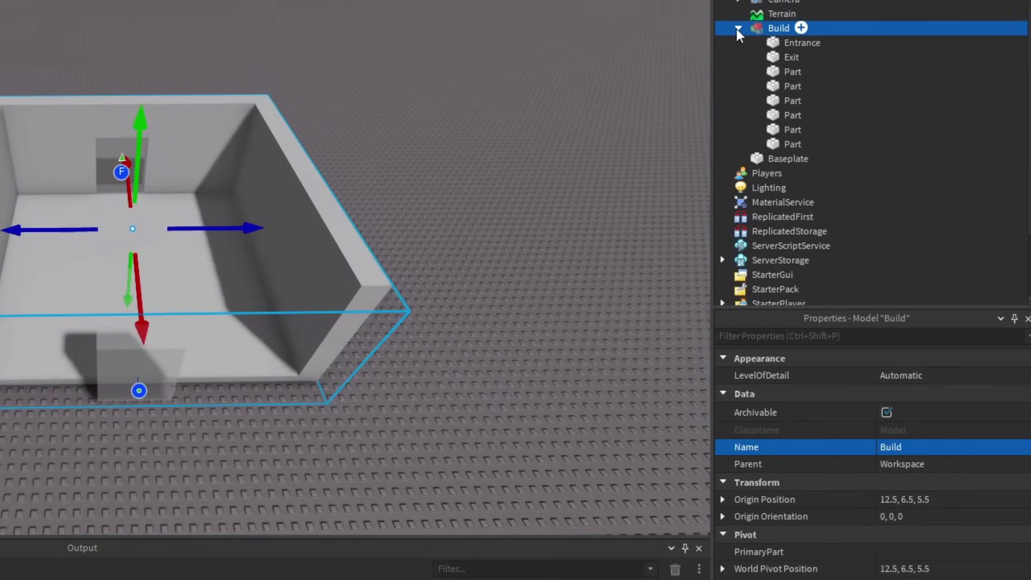
click(800, 43)
ctrl+click(789, 58)
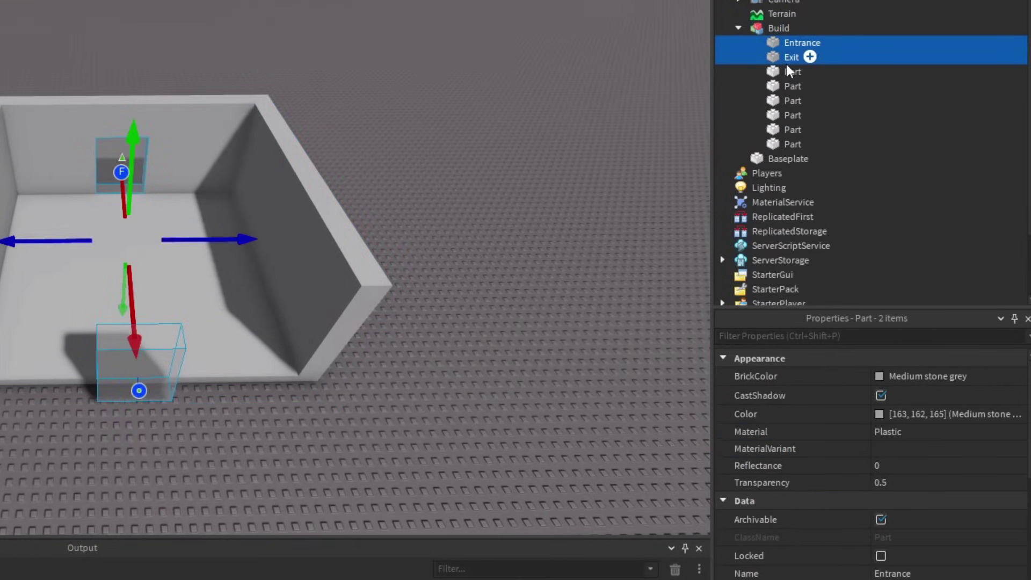
drag(797, 58, 809, 6)
Group the Build model with the Entrance and Exit parts into a model named SmallRoom.
click(738, 28)
ctrl+click(776, 28)
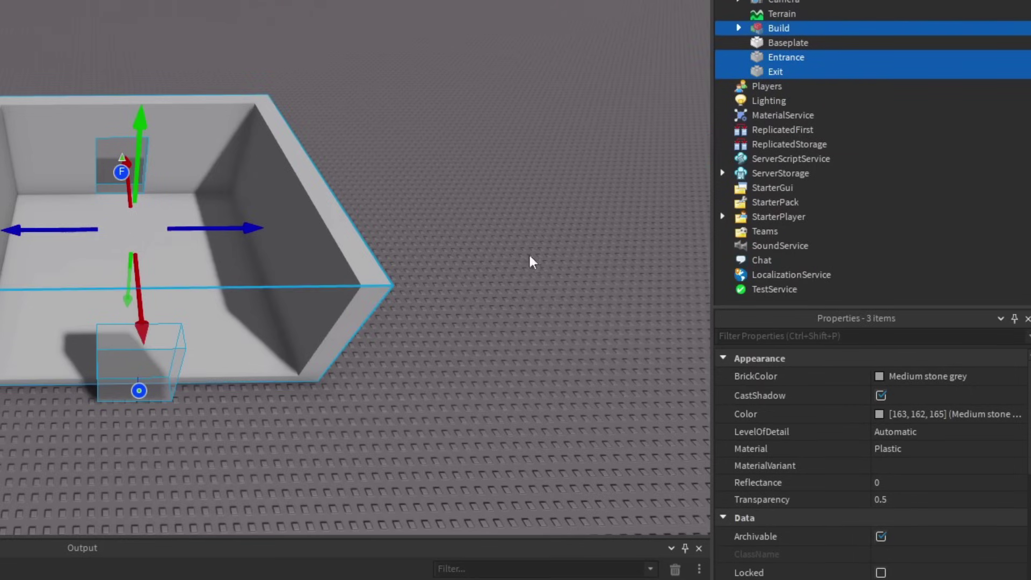
key(ctrl+g)
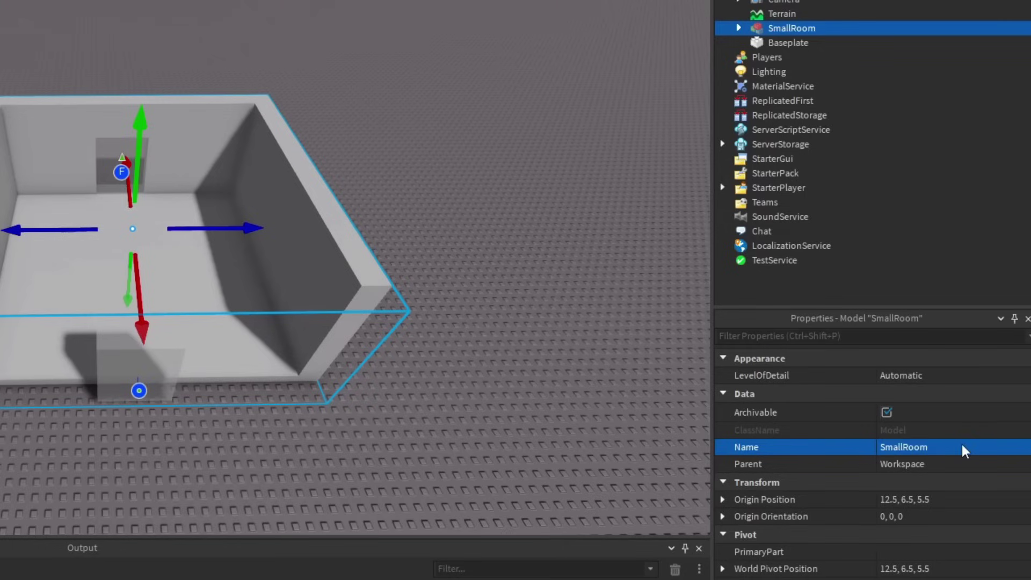
Check the Build, Entrance and Exit items inside SmallRoom, and anchor the whole SmallRoom model.
click(736, 27)
click(792, 58)
click(788, 75)
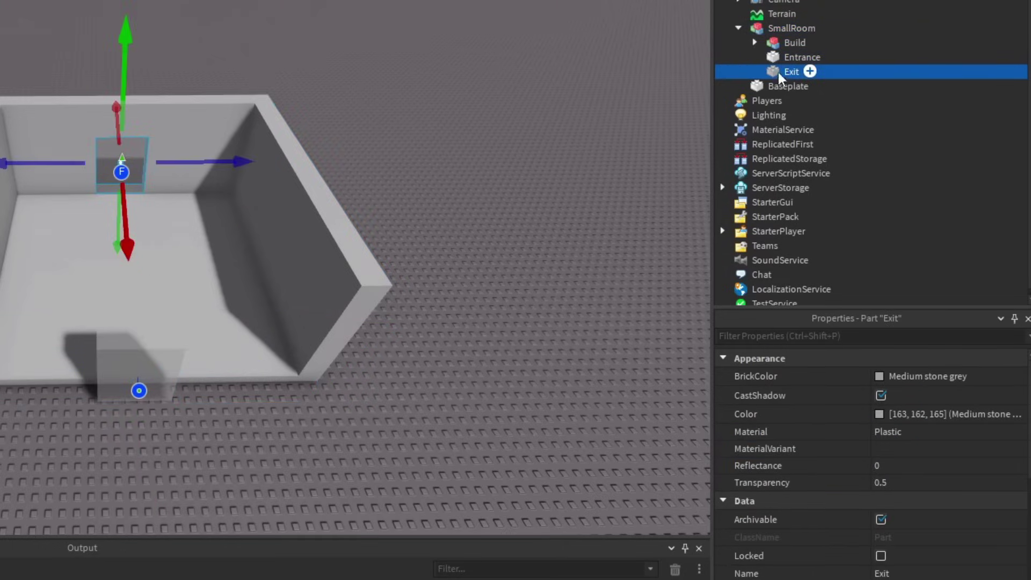
click(774, 45)
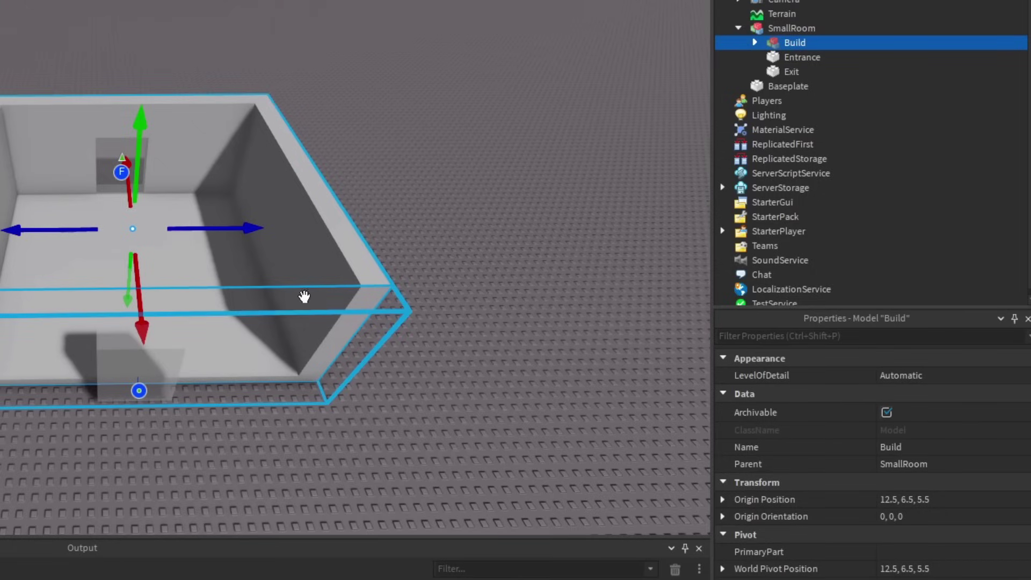
scroll(487, 346, up, 5)
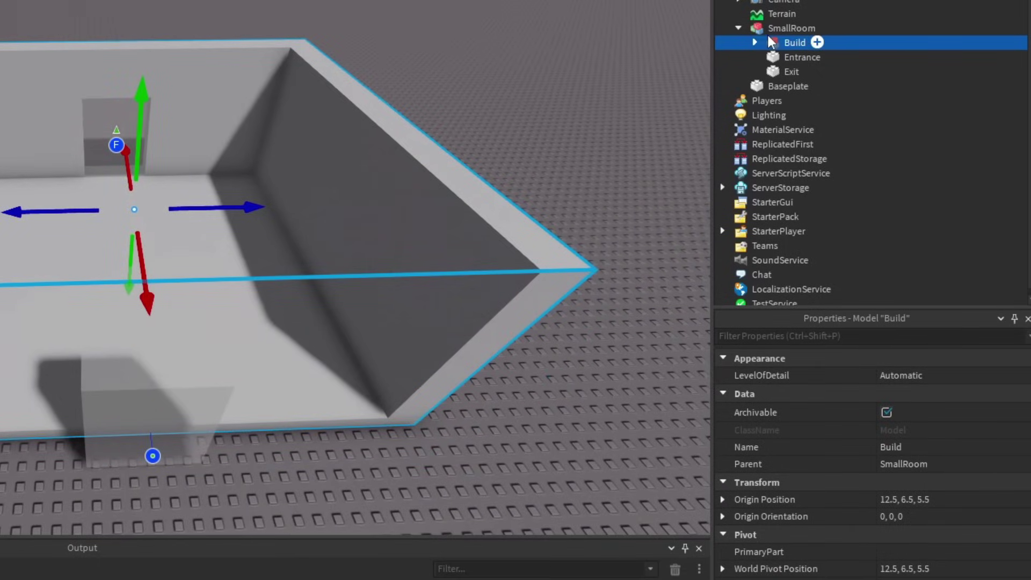
click(771, 30)
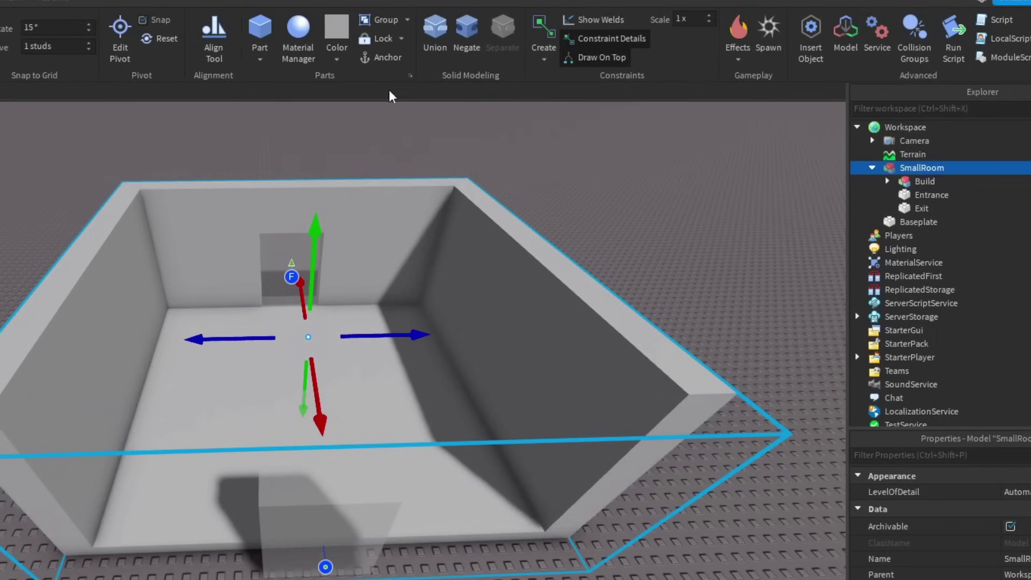
Turn off CanCollide, CanQuery and CanTouch for both the Entrance and Exit parts.
click(920, 196)
ctrl+click(909, 211)
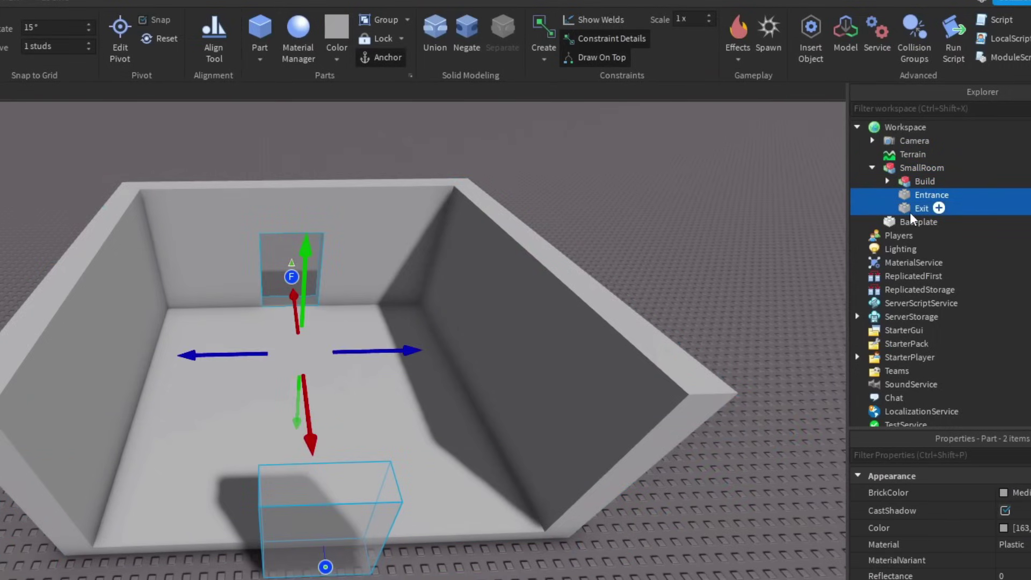
scroll(950, 537, down, 8)
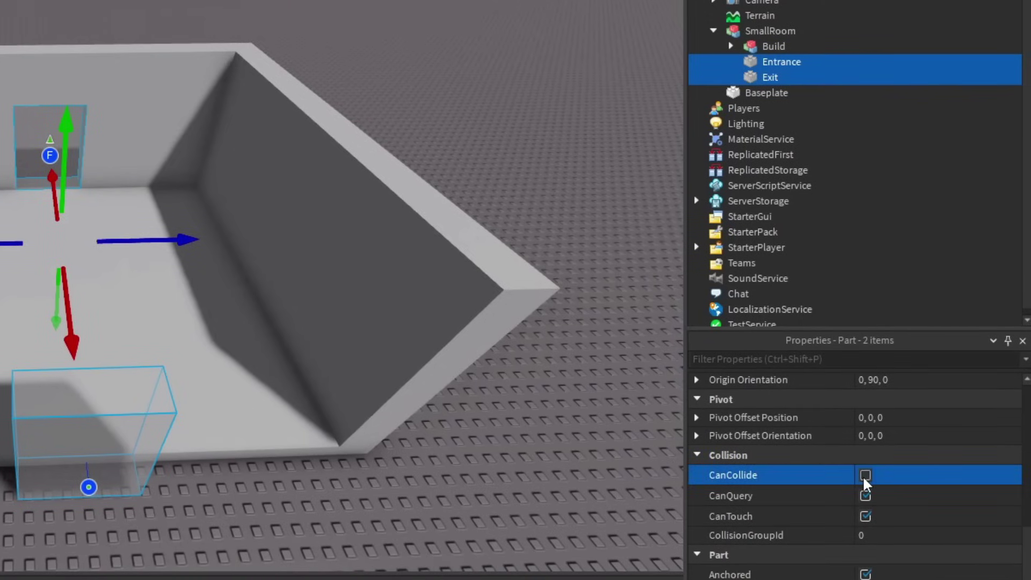
click(866, 496)
click(866, 516)
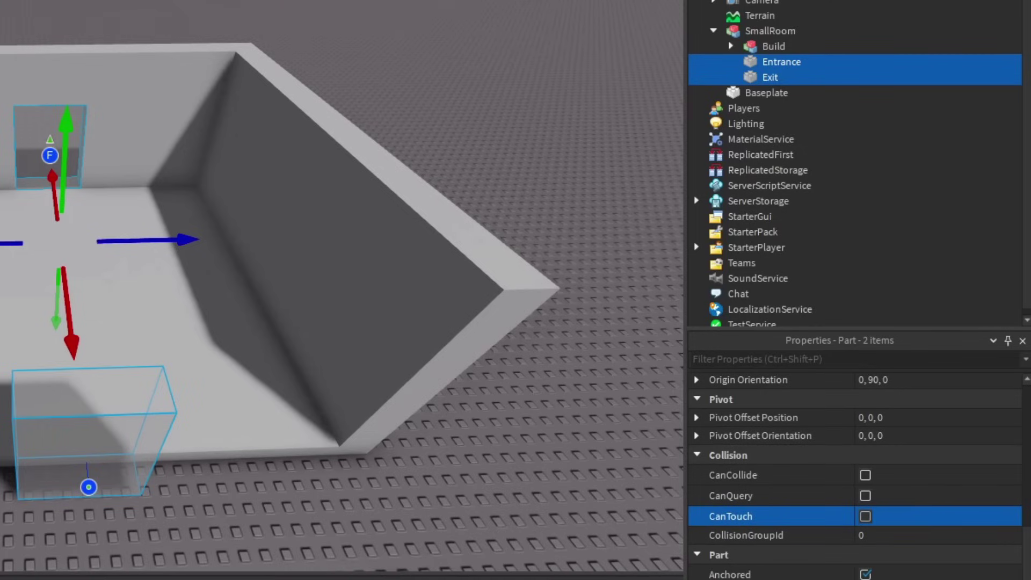
right_drag(290, 382, 315, 239)
click(398, 145)
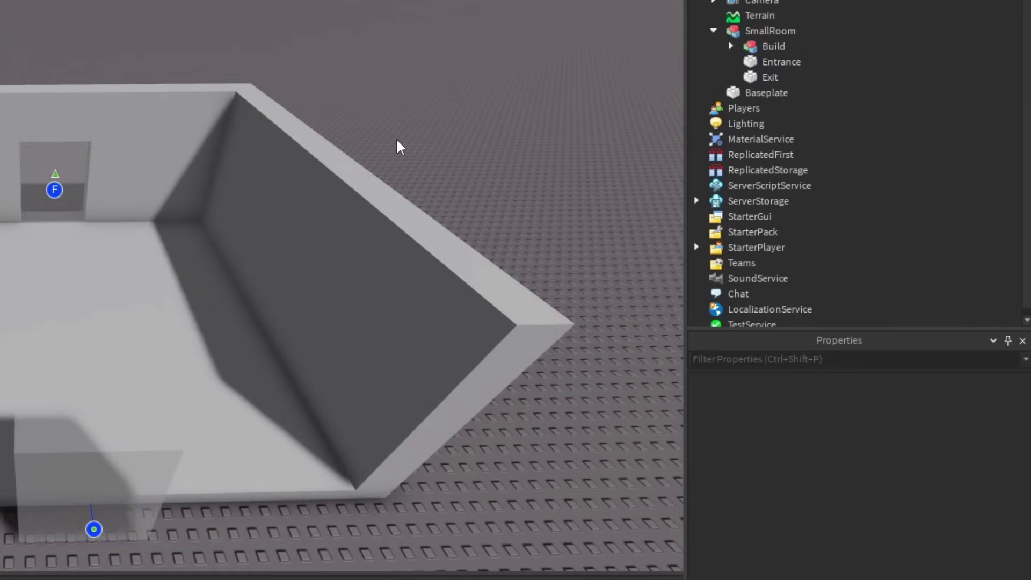
Duplicate the SmallRoom model and move the copy beyond the first room's Exit doorway.
click(230, 231)
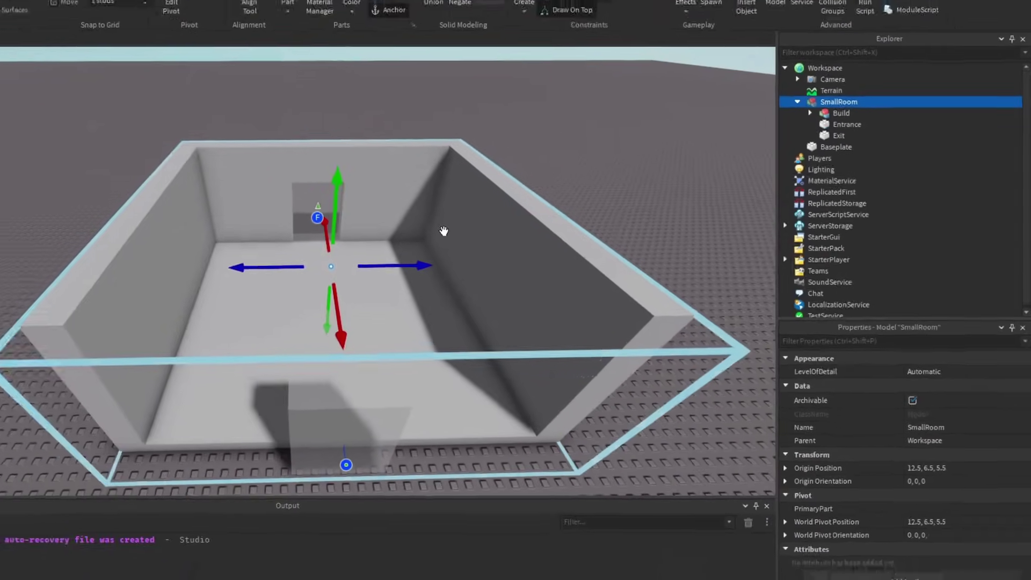
right_drag(254, 210, 287, 244)
key(d)
key(a)
key(w)
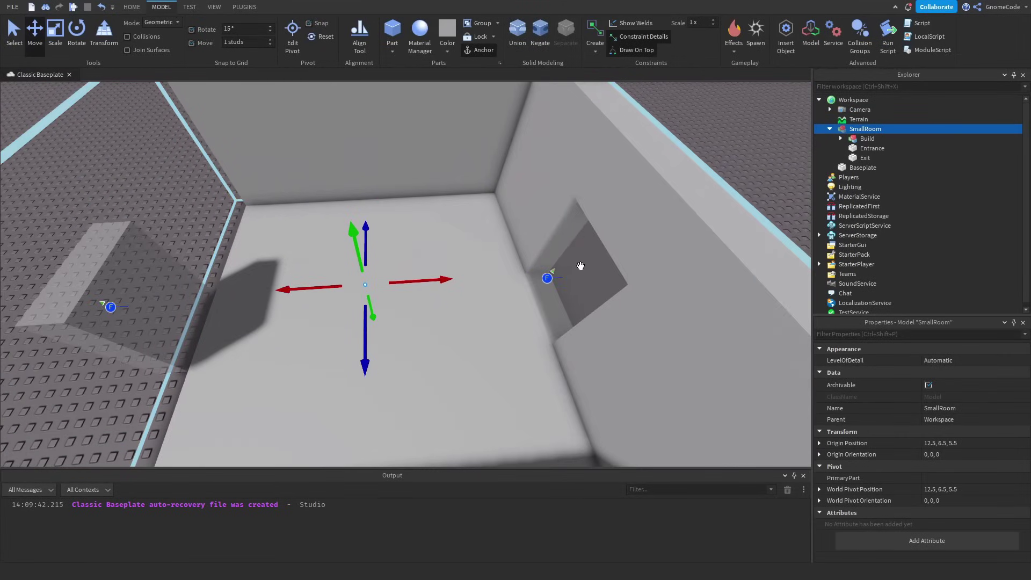
scroll(487, 327, down, 5)
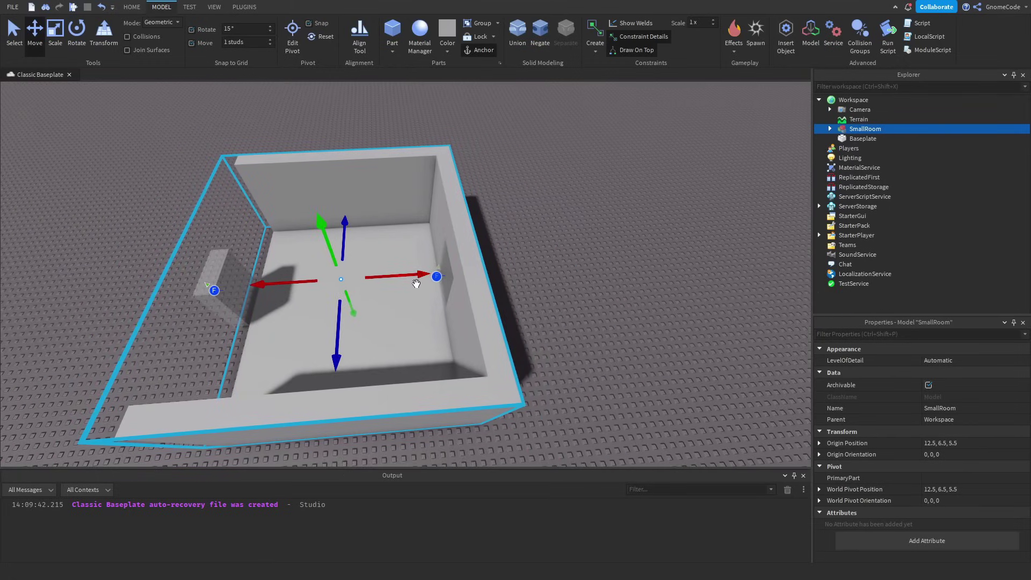
key(ctrl+d)
drag(405, 273, 652, 260)
Slide the copied room back against the first room so its Entrance part fits into the first room's Exit.
key(d)
key(w)
scroll(512, 298, up, 5)
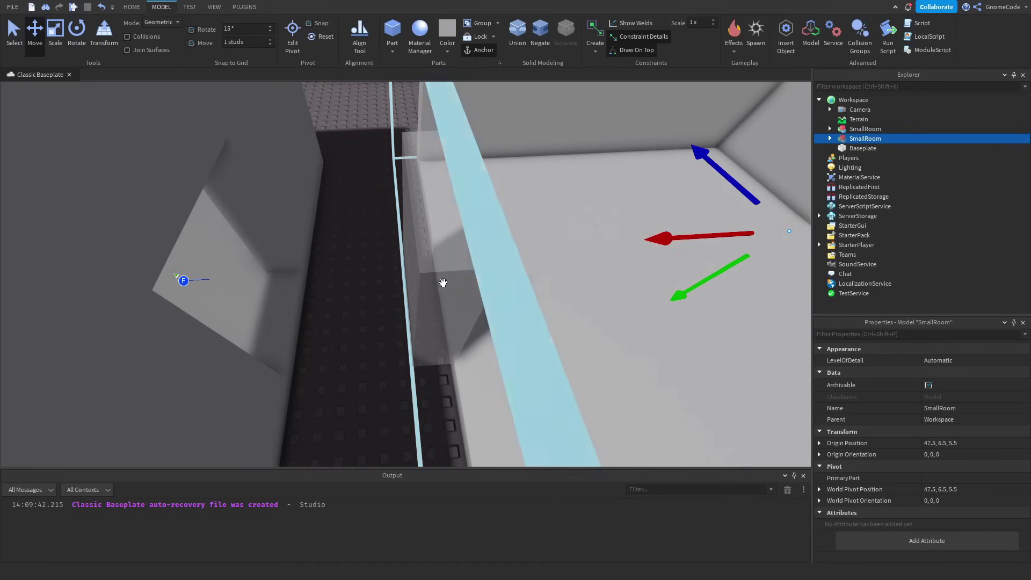
right_drag(444, 283, 303, 239)
scroll(385, 248, down, 4)
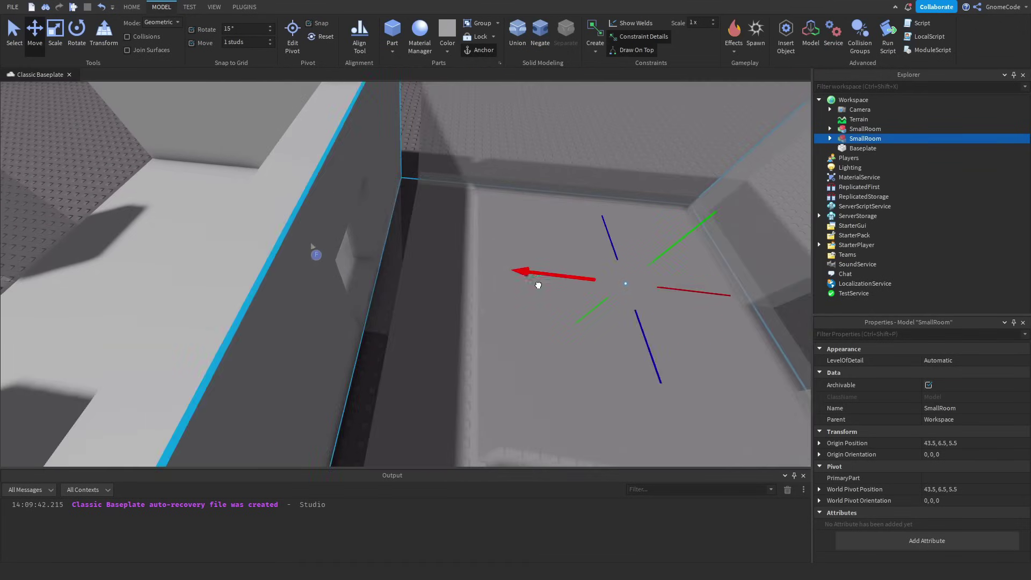
scroll(514, 285, down, 1)
scroll(514, 286, down, 5)
Duplicate SmallRoom two more times and line the copies up end to end, extending the row of rooms.
key(ctrl+d)
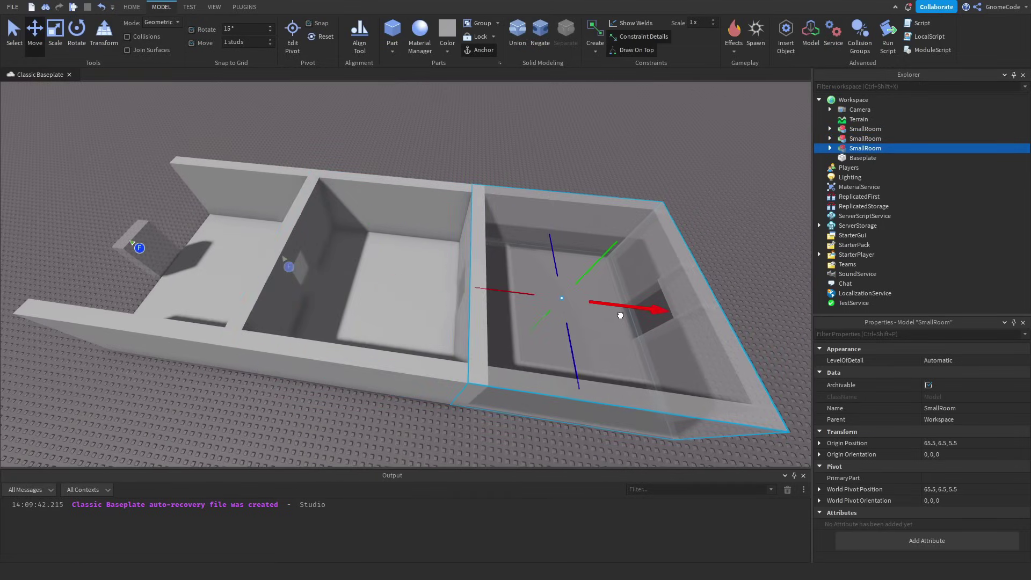
key(ctrl+d)
key(d)
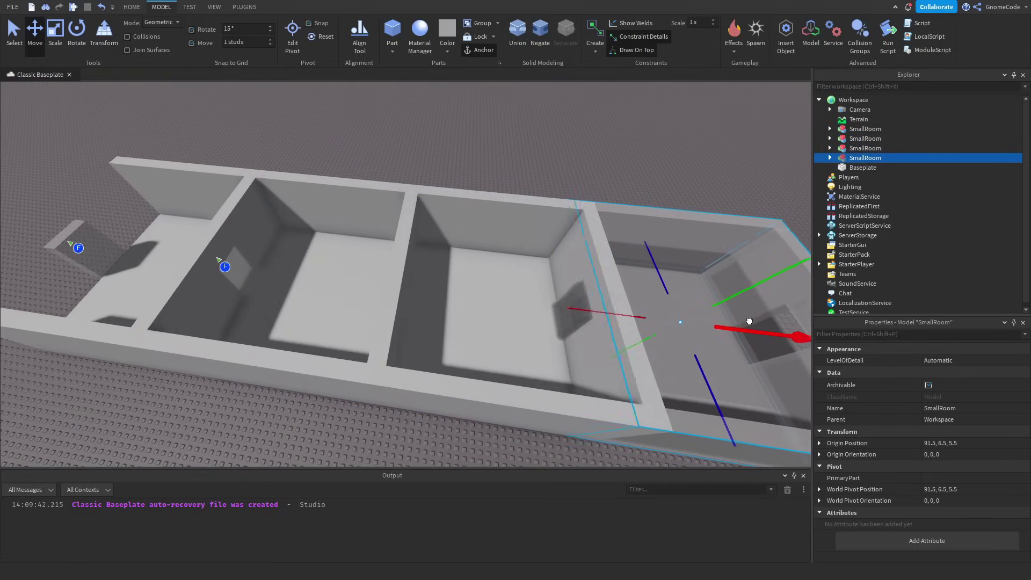